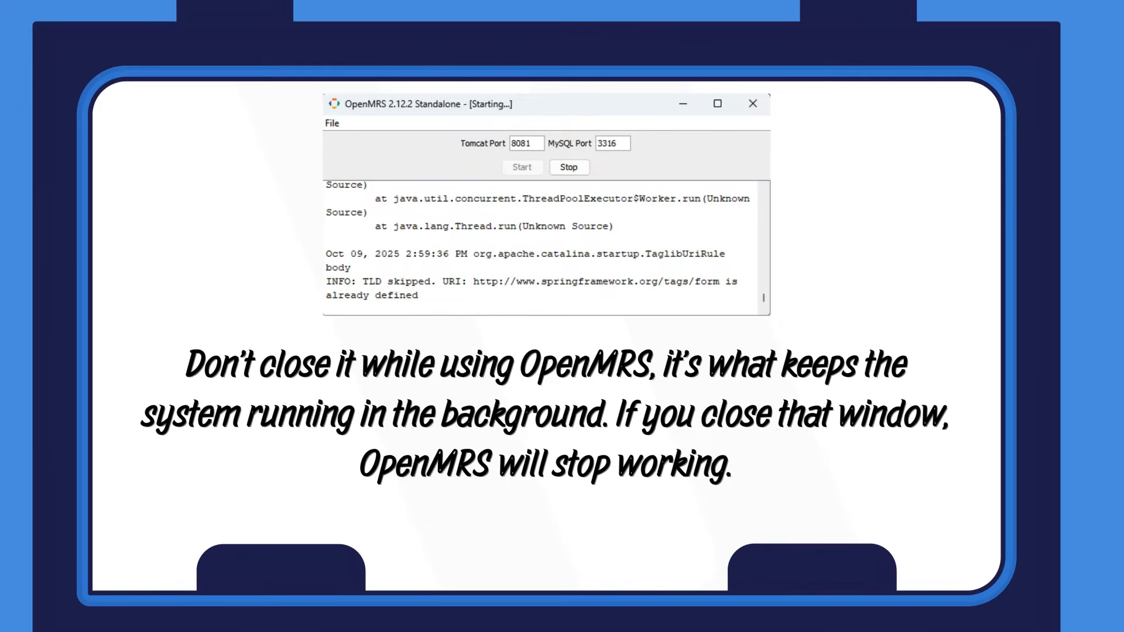
Step: Search the web for openMRS and open the official OpenMRS.org website from the results
left_click(282, 429)
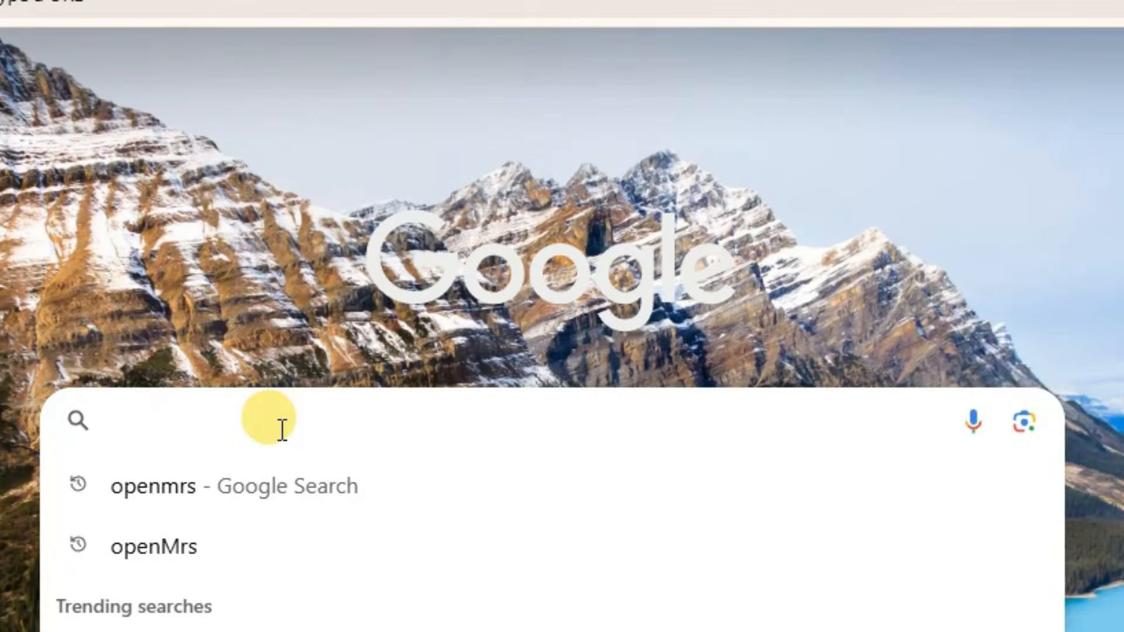
type("open")
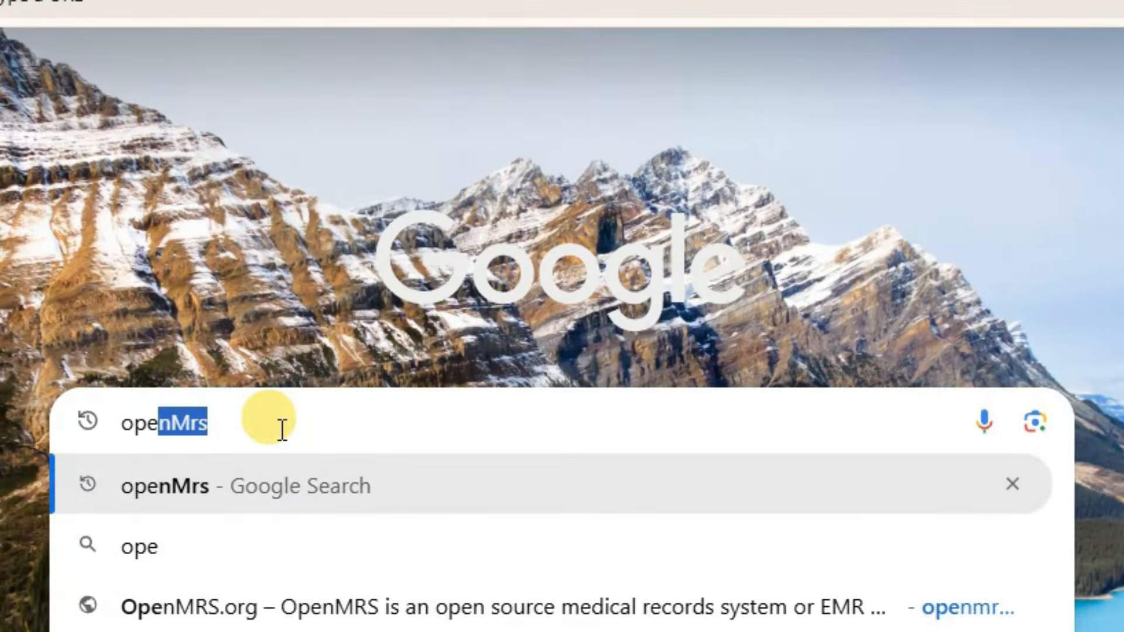
type("MRS")
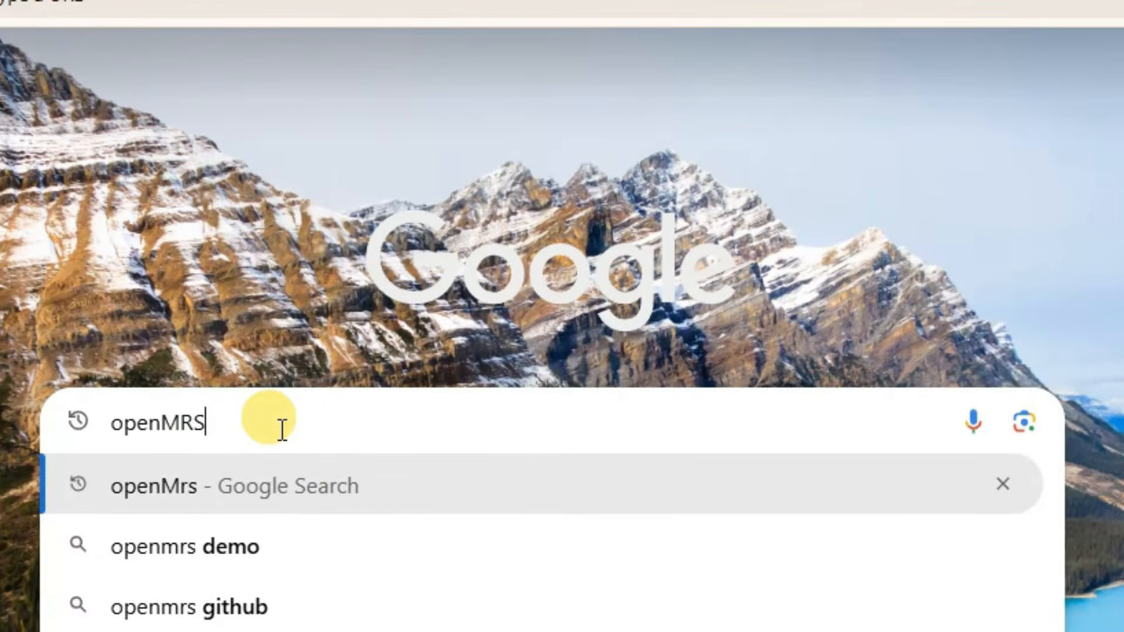
key("Return")
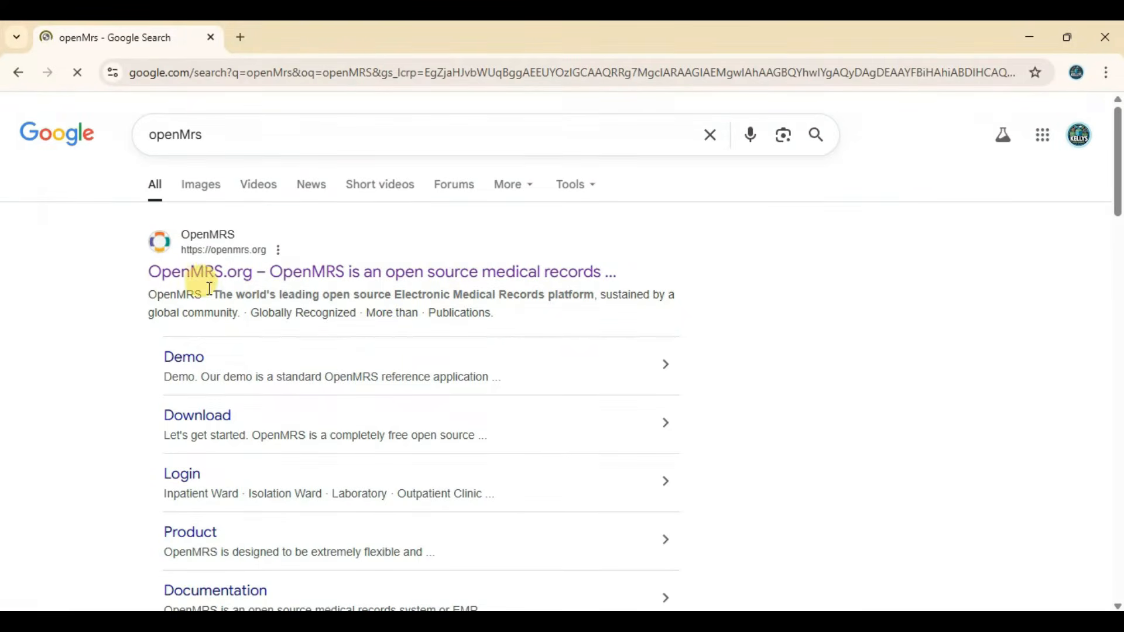
left_click(322, 274)
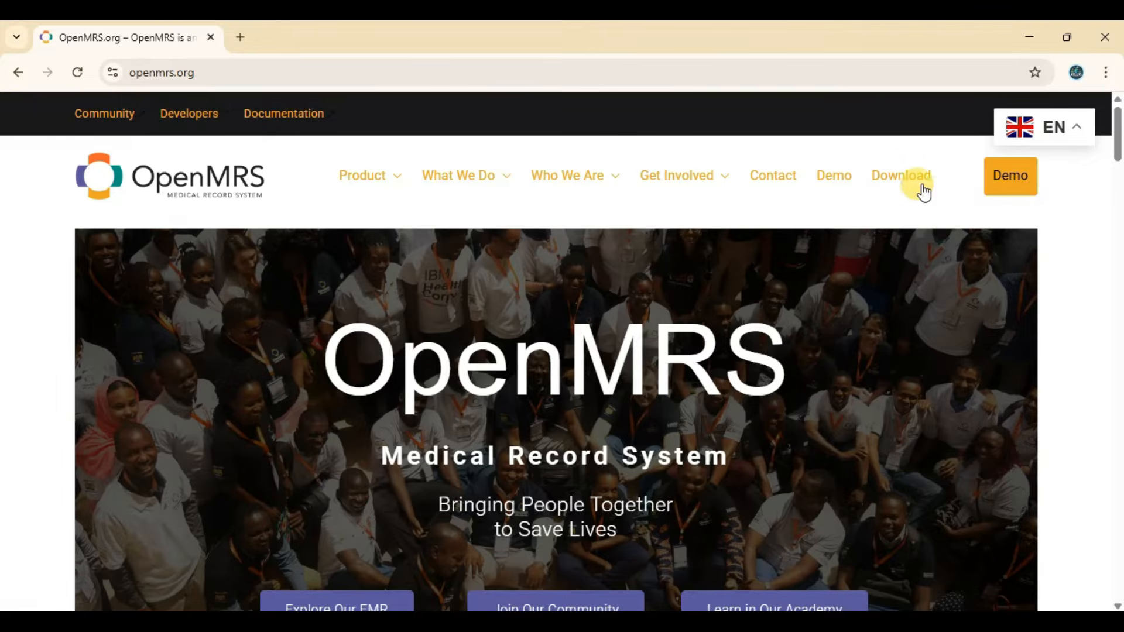
Step: Go to the site's Download page and expand Reference Application - 2.12 - Standalone Edition under the older download options
left_click(899, 185)
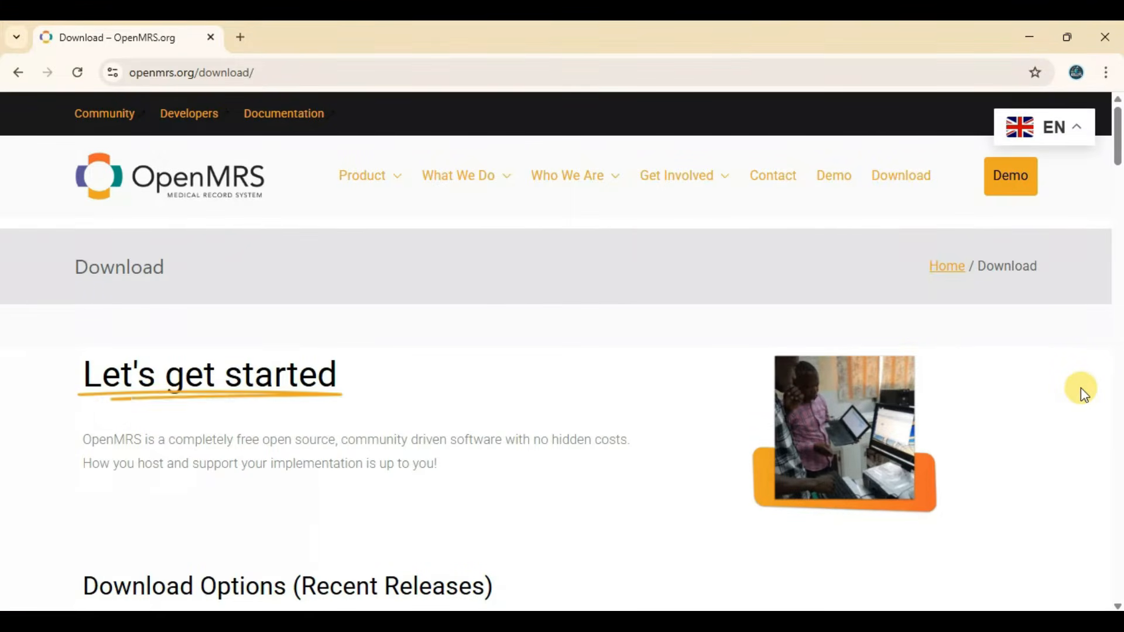
scroll(1081, 388, "down", 5)
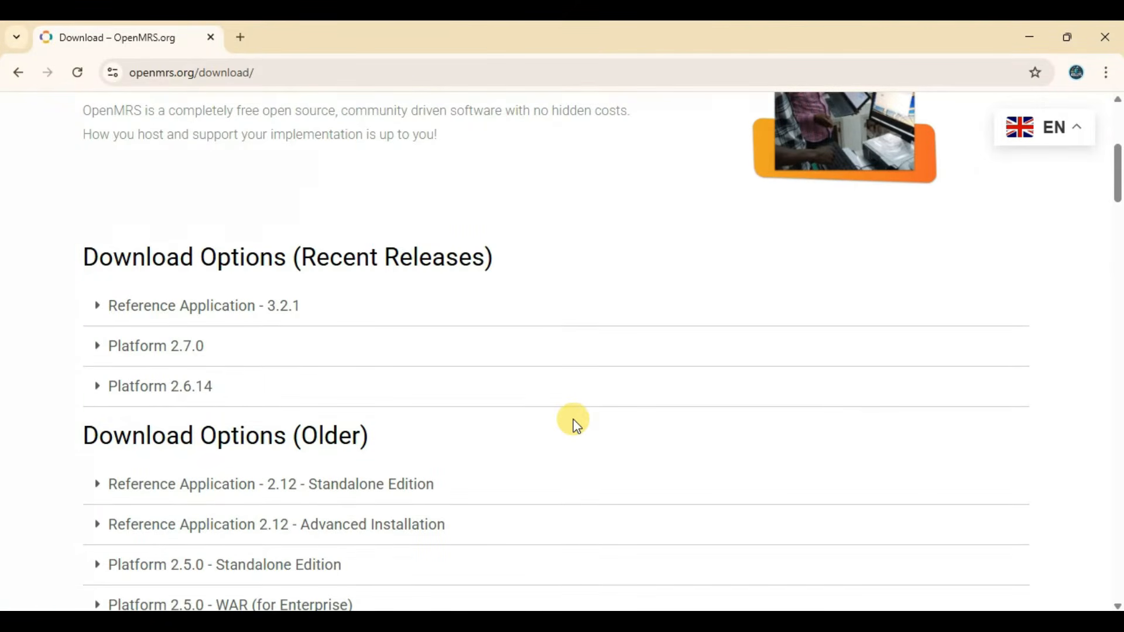
scroll(577, 425, "down", 1)
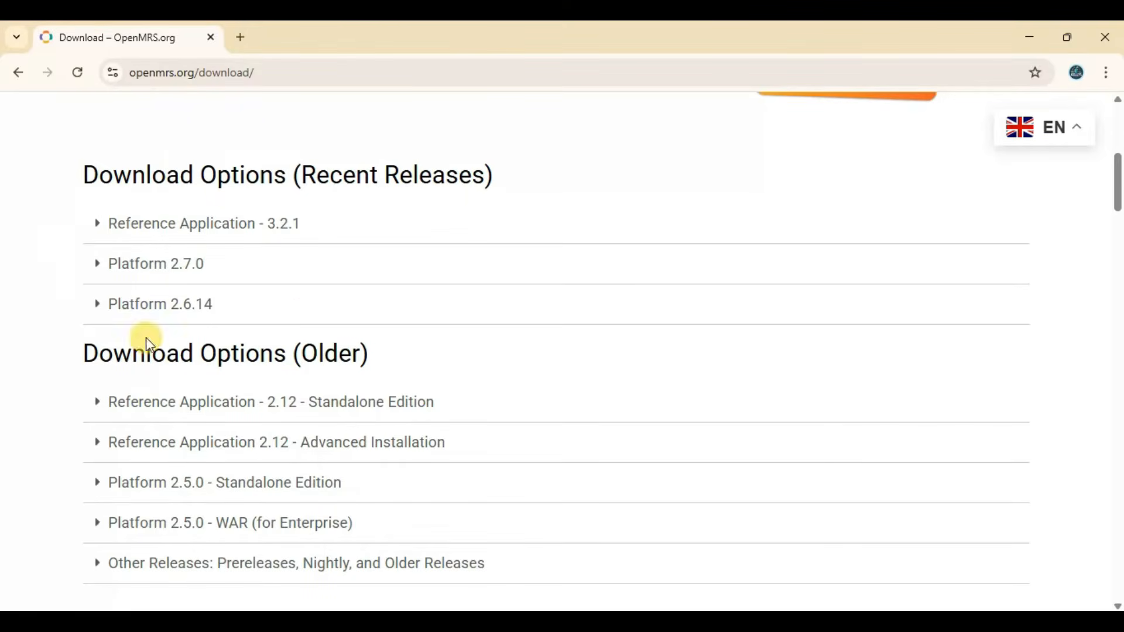
scroll(7, 338, "down", 2)
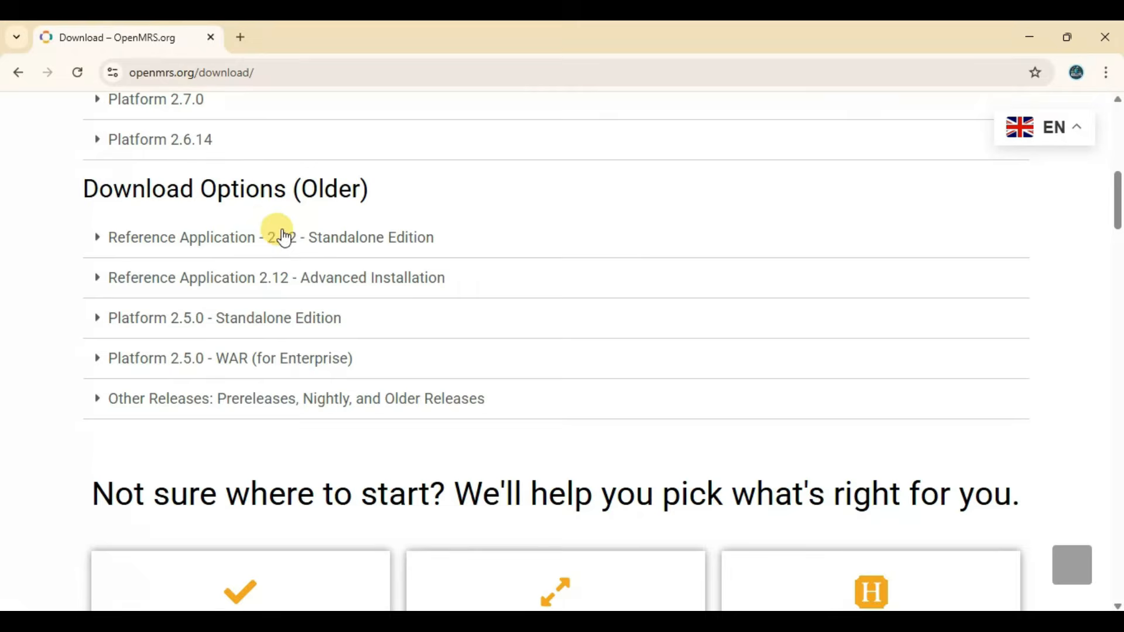
left_click(98, 240)
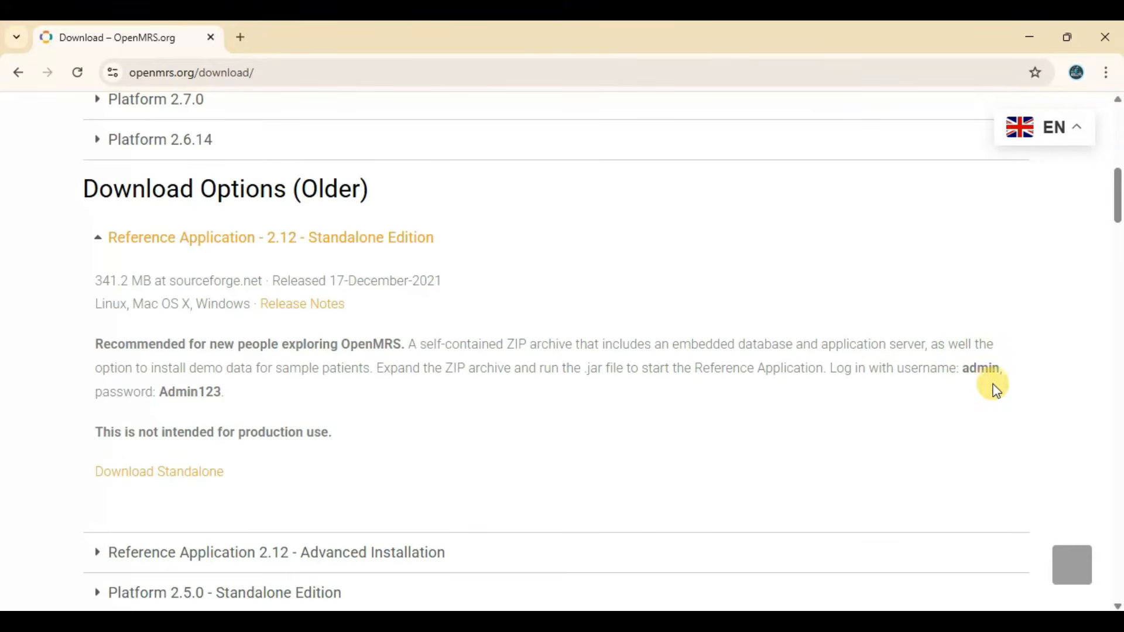
Step: Highlight the default login username and password in the Standalone Edition description
left_click_drag(962, 367, 1011, 374)
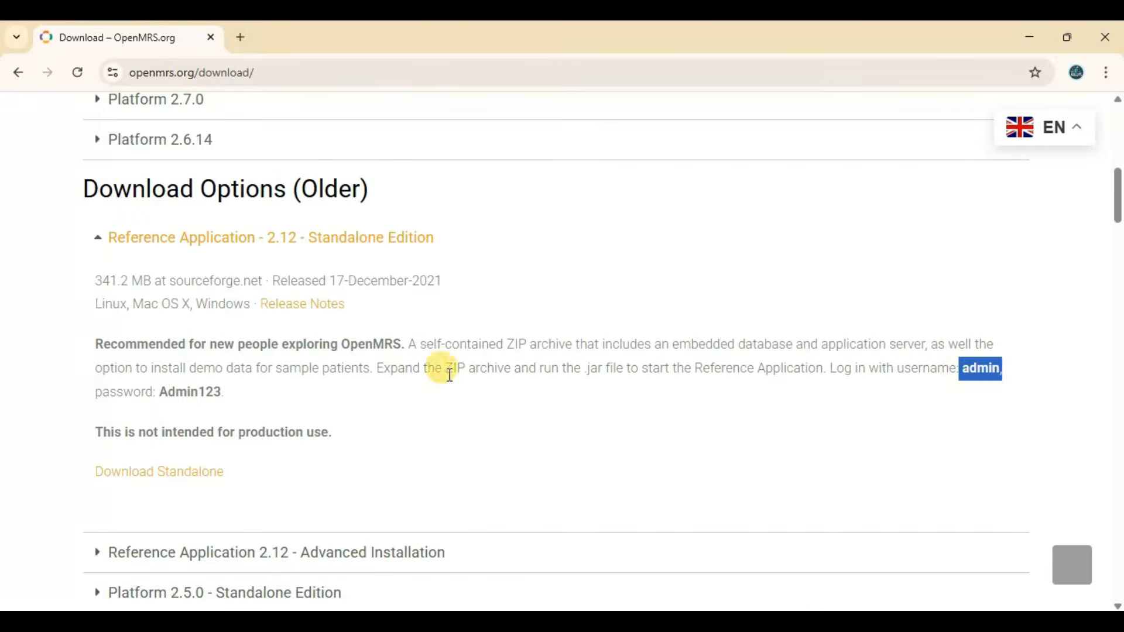
left_click_drag(155, 392, 229, 399)
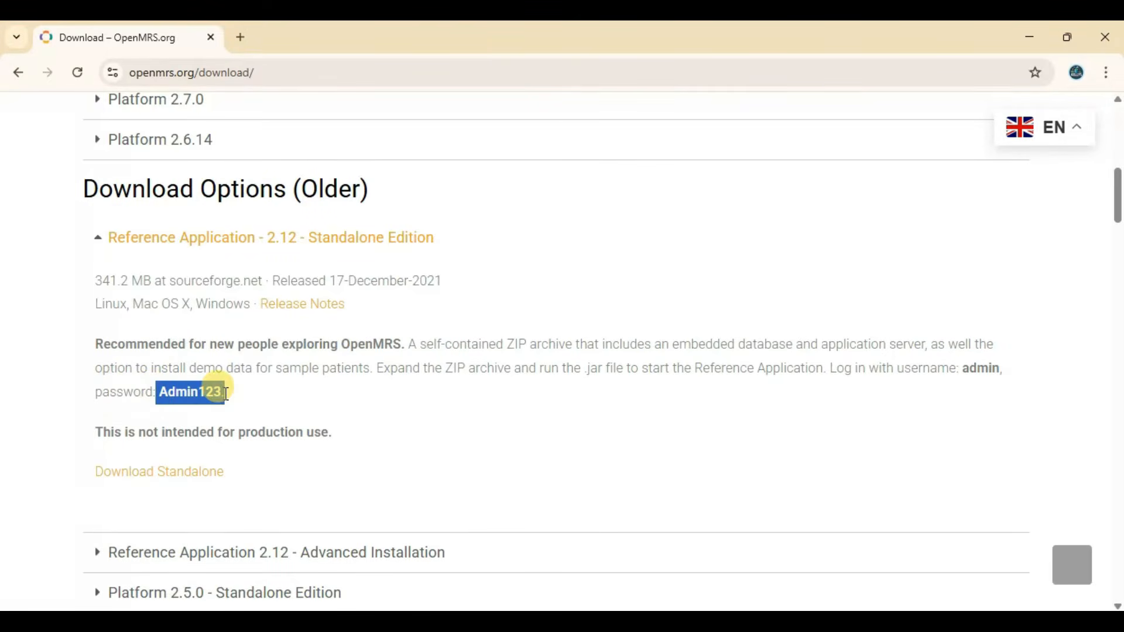
left_click(340, 403)
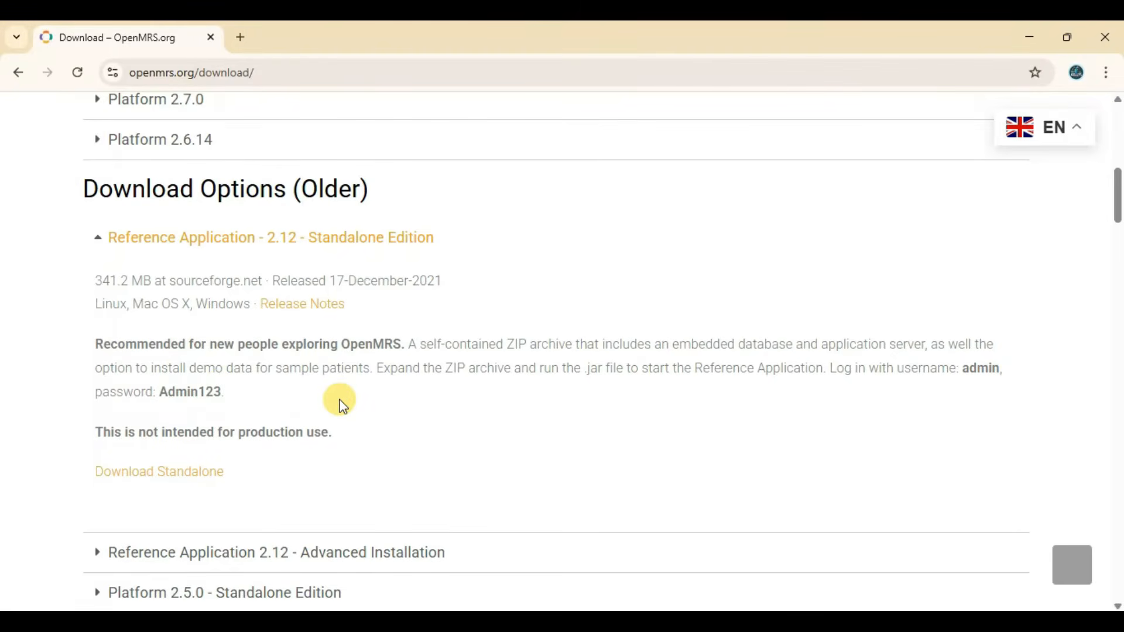
Step: Download the Reference Application 2.12 standalone ZIP from SourceForge and check the browser's recent downloads
scroll(338, 402, "down", 1)
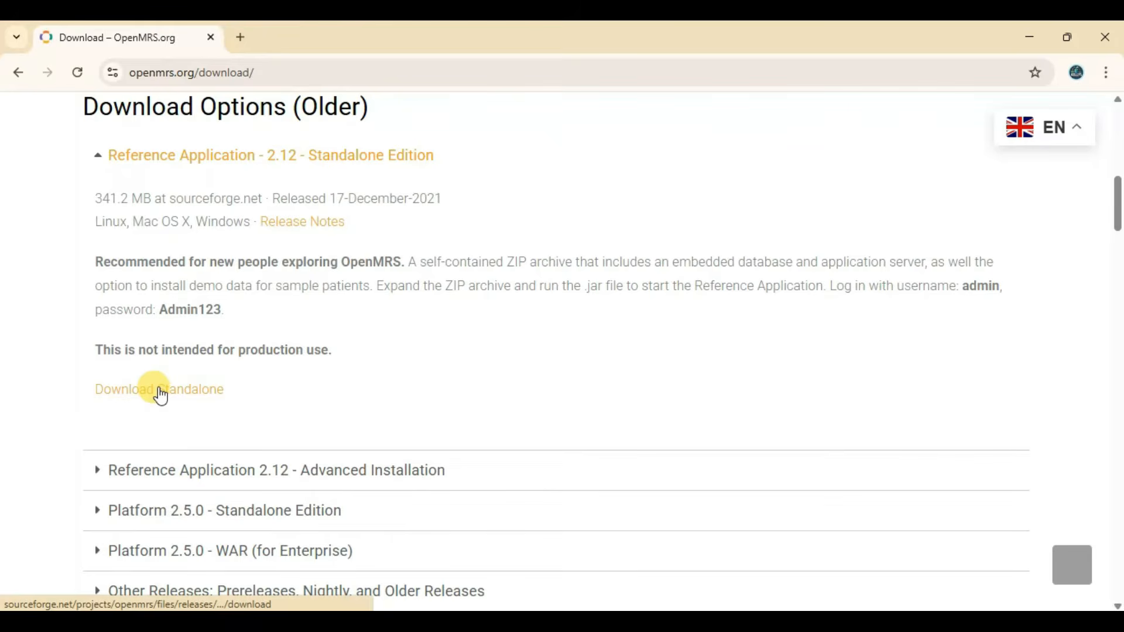
left_click(158, 388)
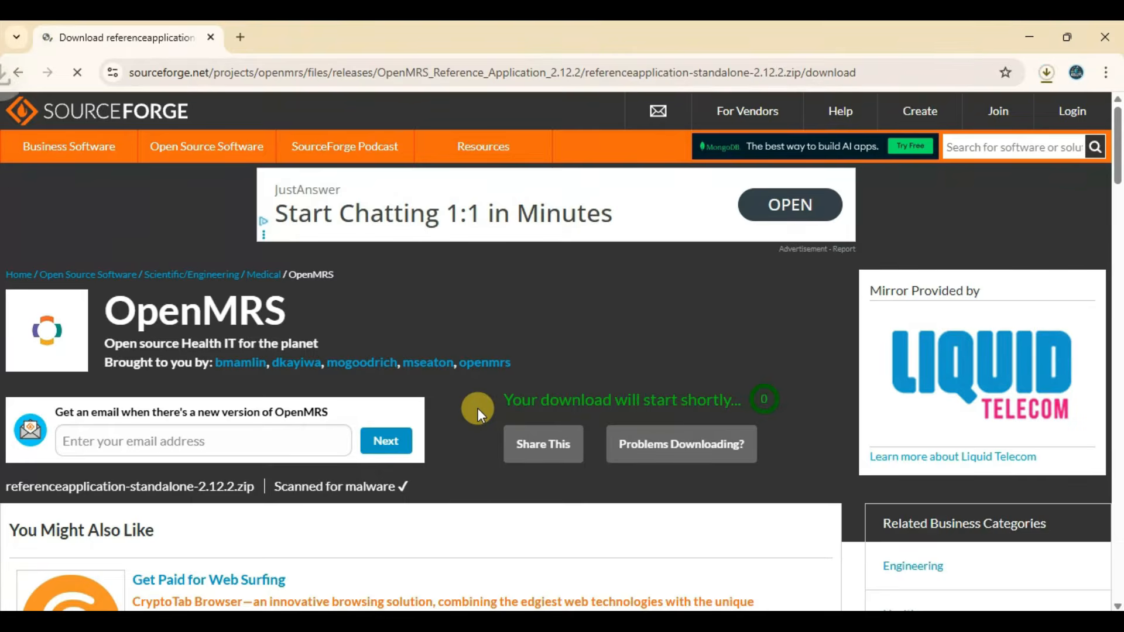
left_click(1046, 72)
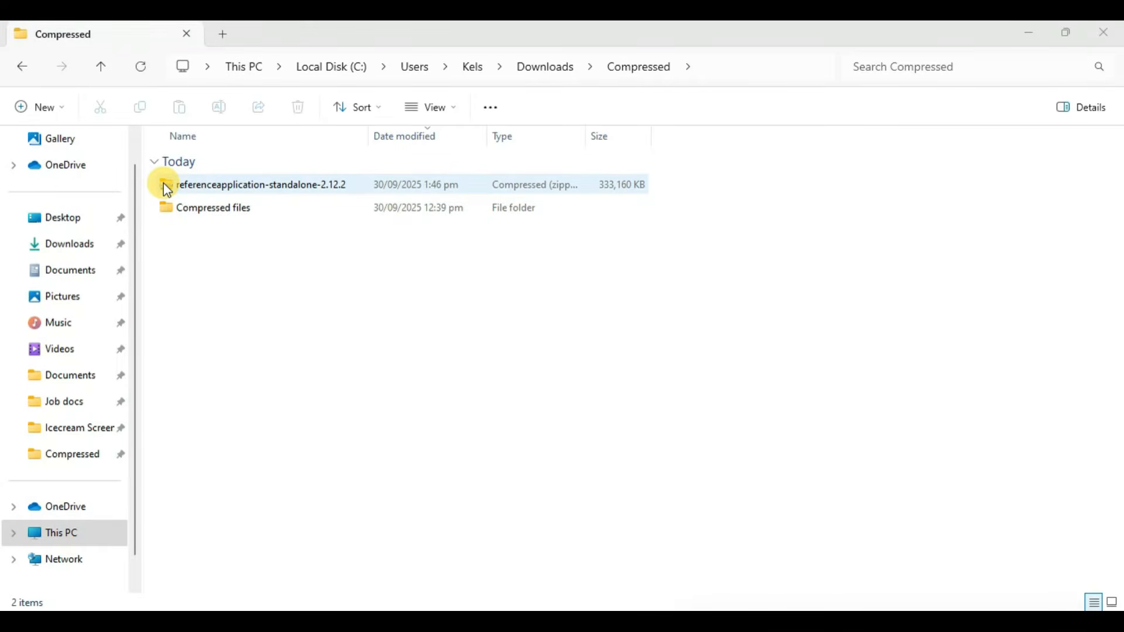
Step: In File Explorer, extract the referenceapplication-standalone-2.12.2 archive to its default destination and open the inner folder of the same name
left_click(211, 192)
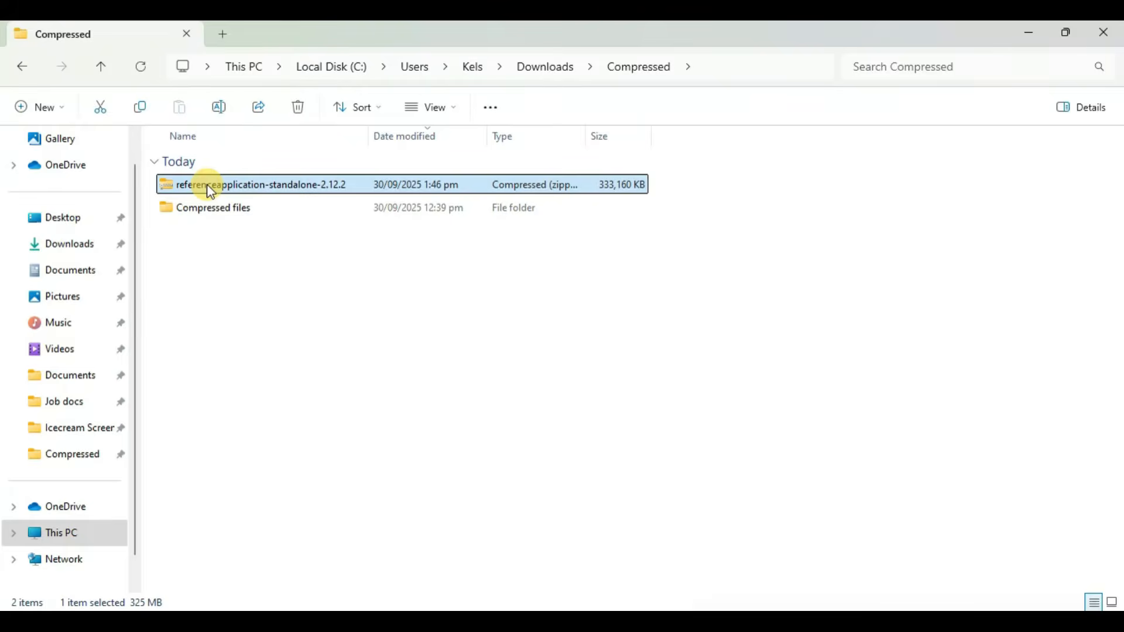
right_click(211, 192)
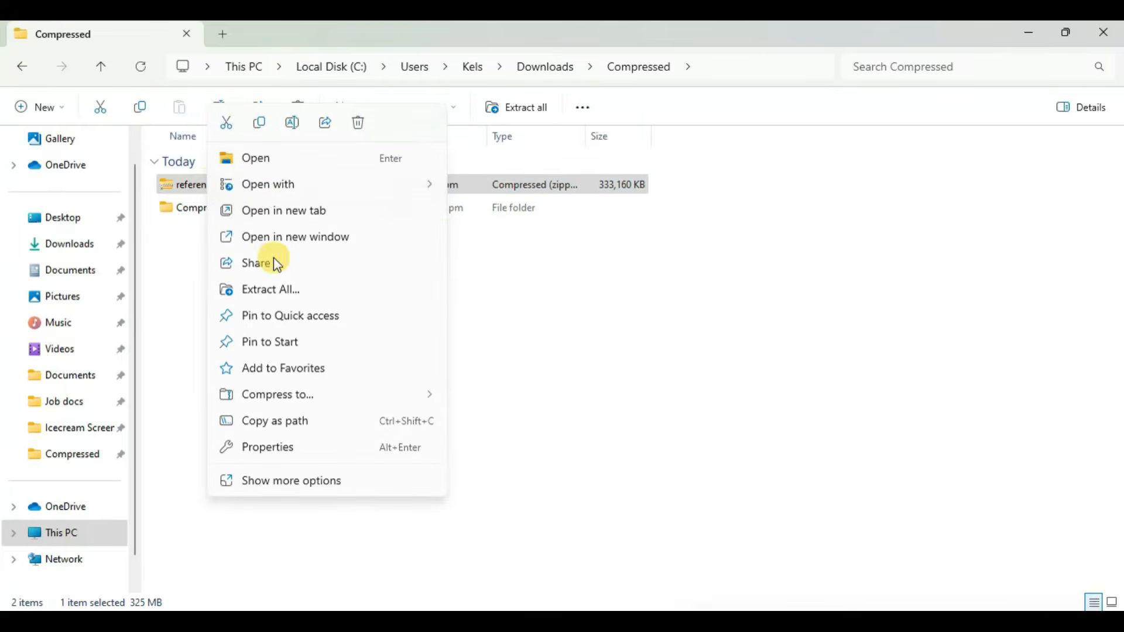
left_click(274, 292)
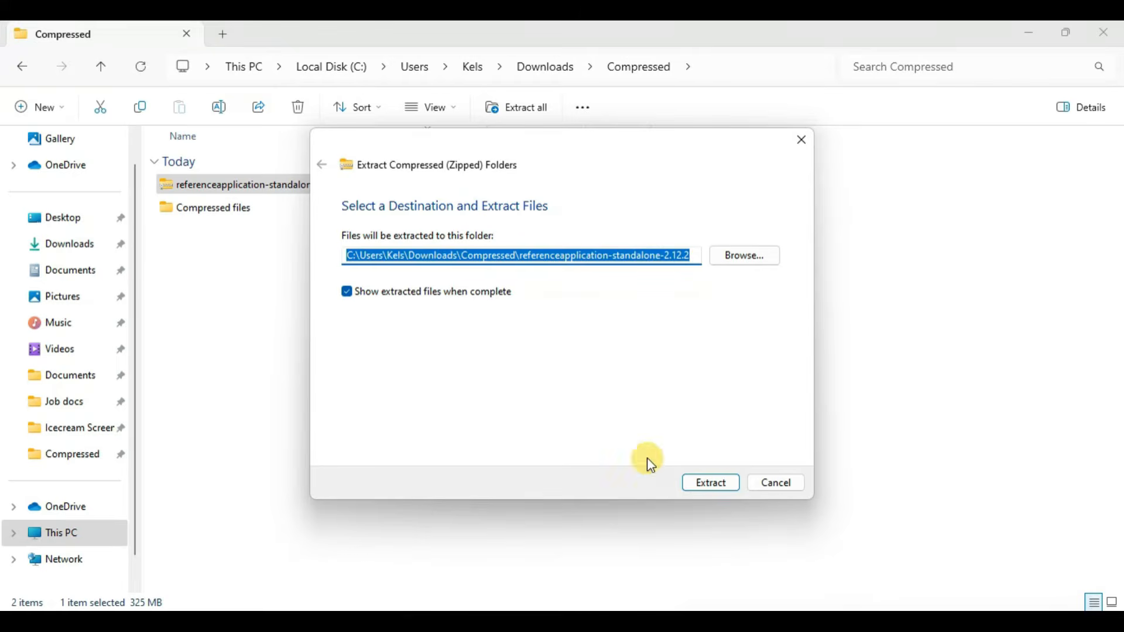
left_click(706, 486)
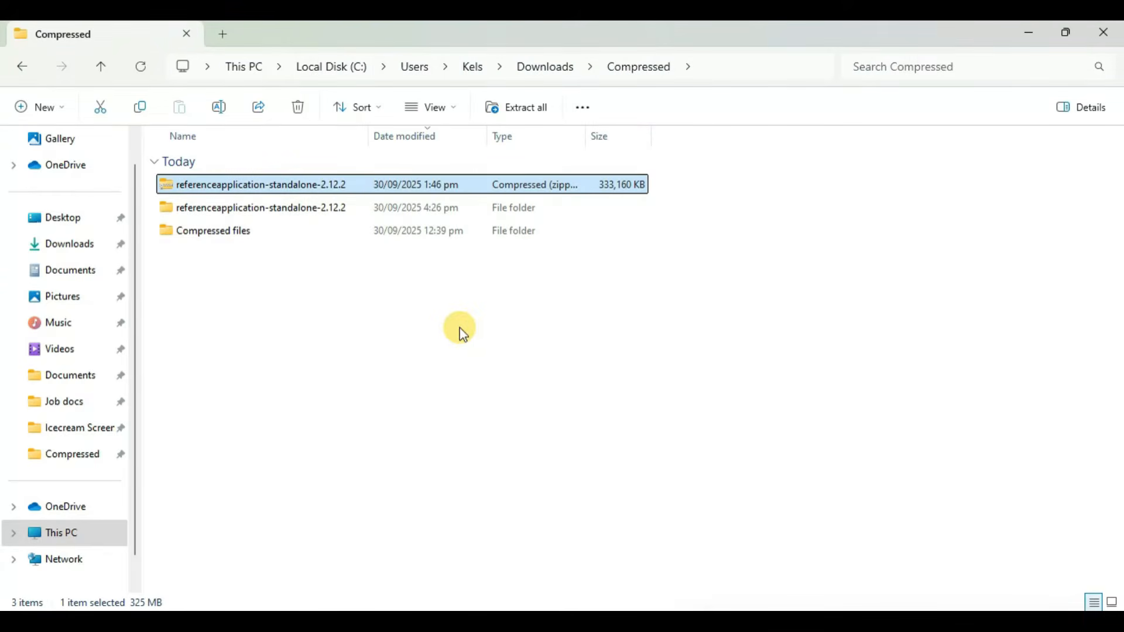
double_click(212, 207)
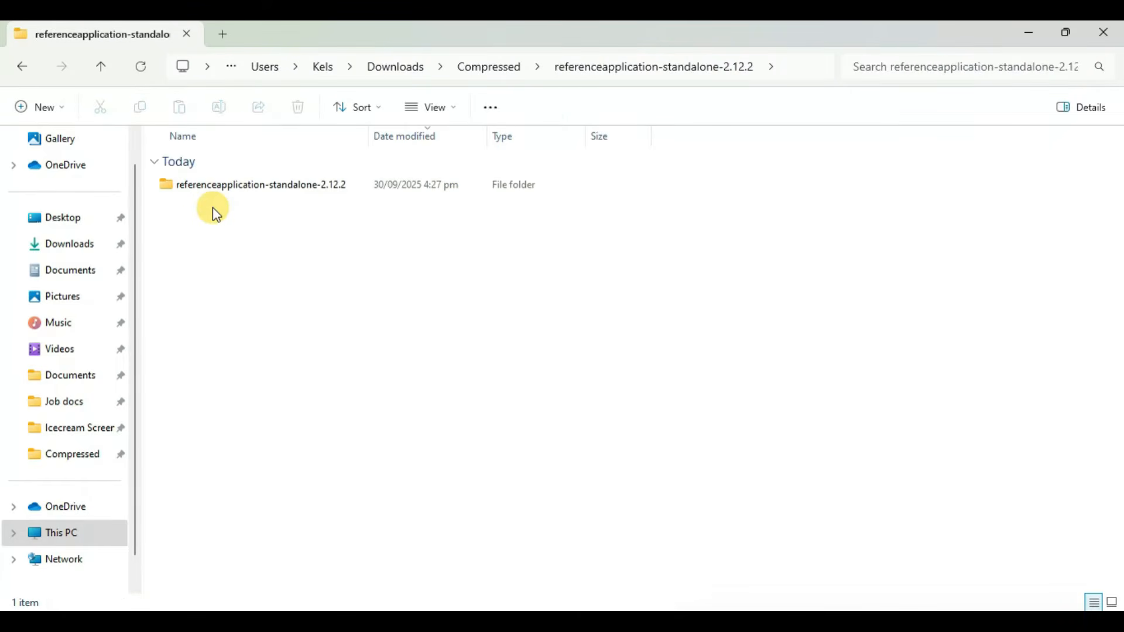
double_click(212, 187)
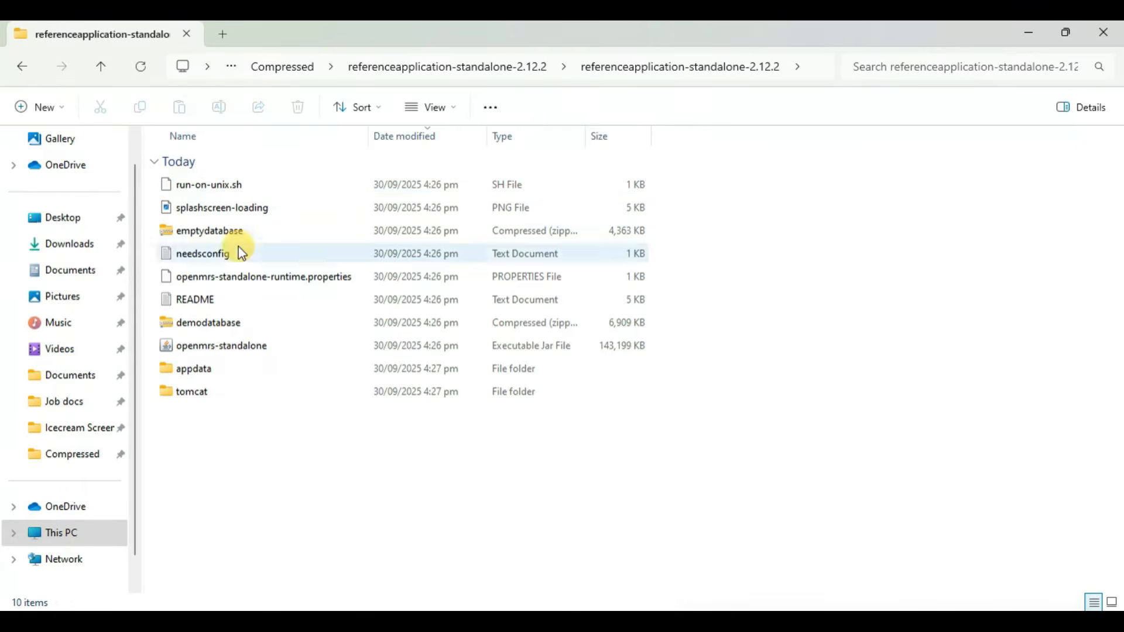
Step: Extract the emptydatabase archive to its default destination and close the window showing the extracted files
left_click(226, 234)
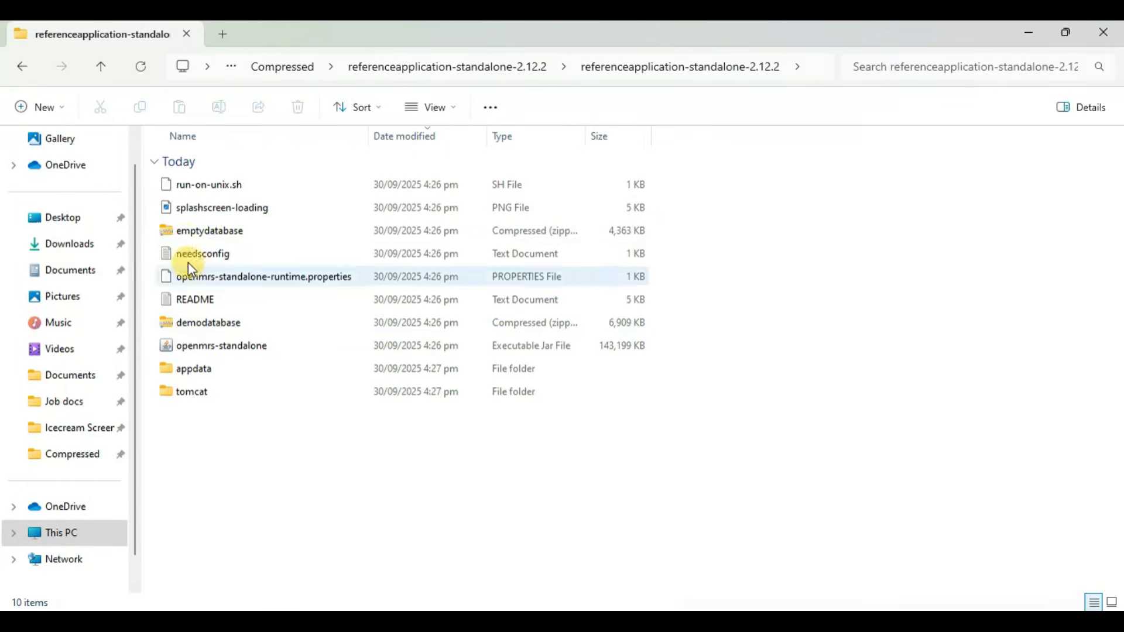
left_click(200, 233)
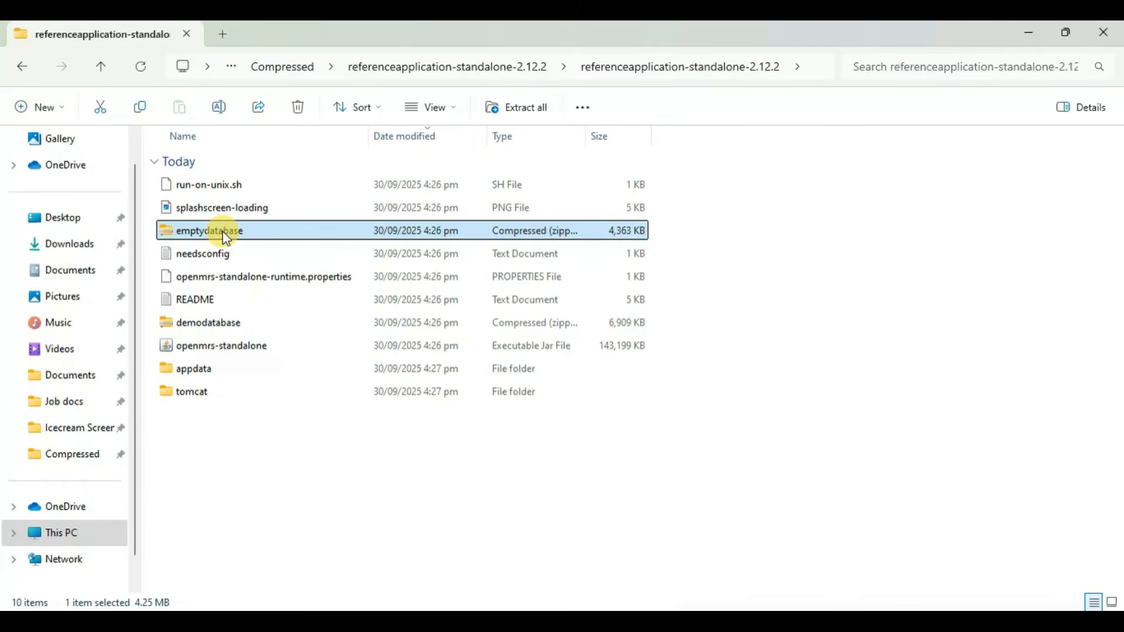
right_click(227, 236)
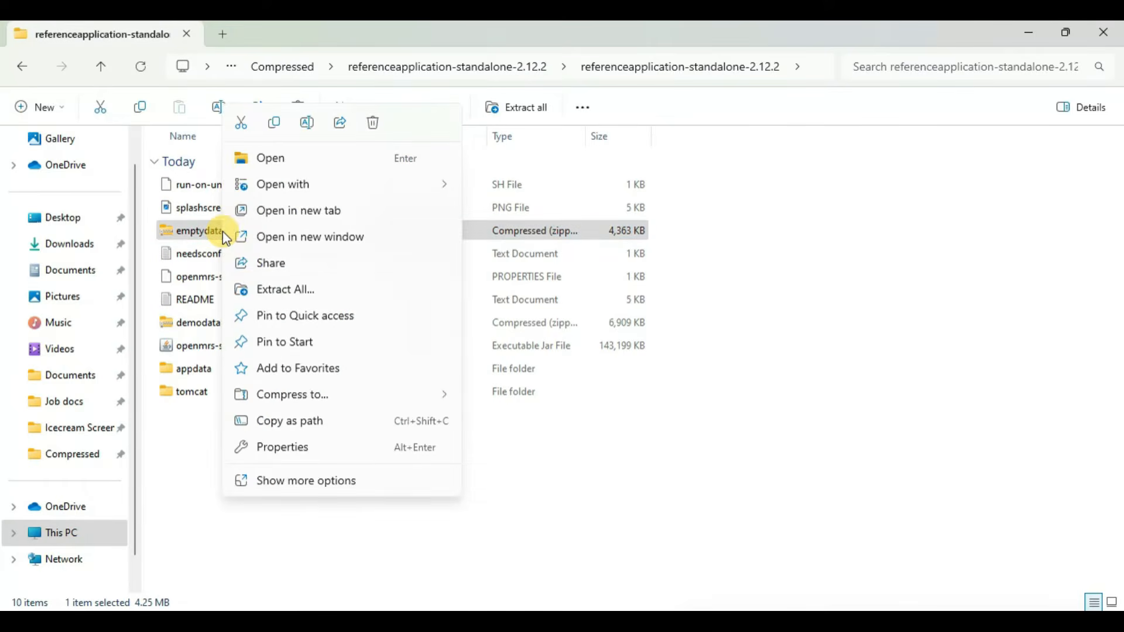
left_click(297, 291)
left_click(699, 481)
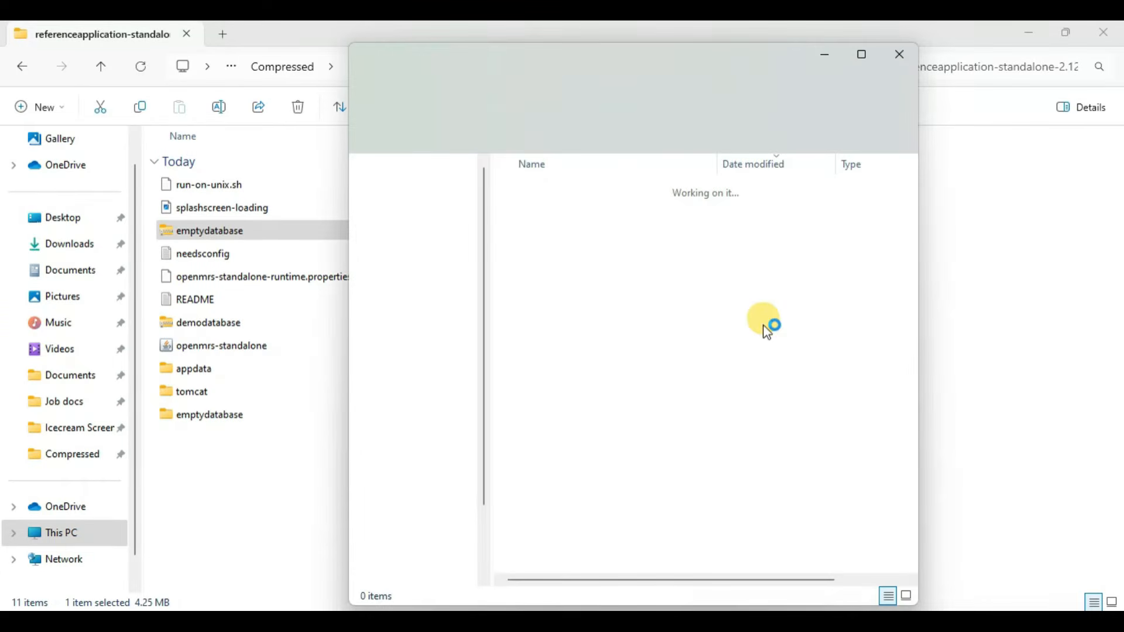
left_click(898, 56)
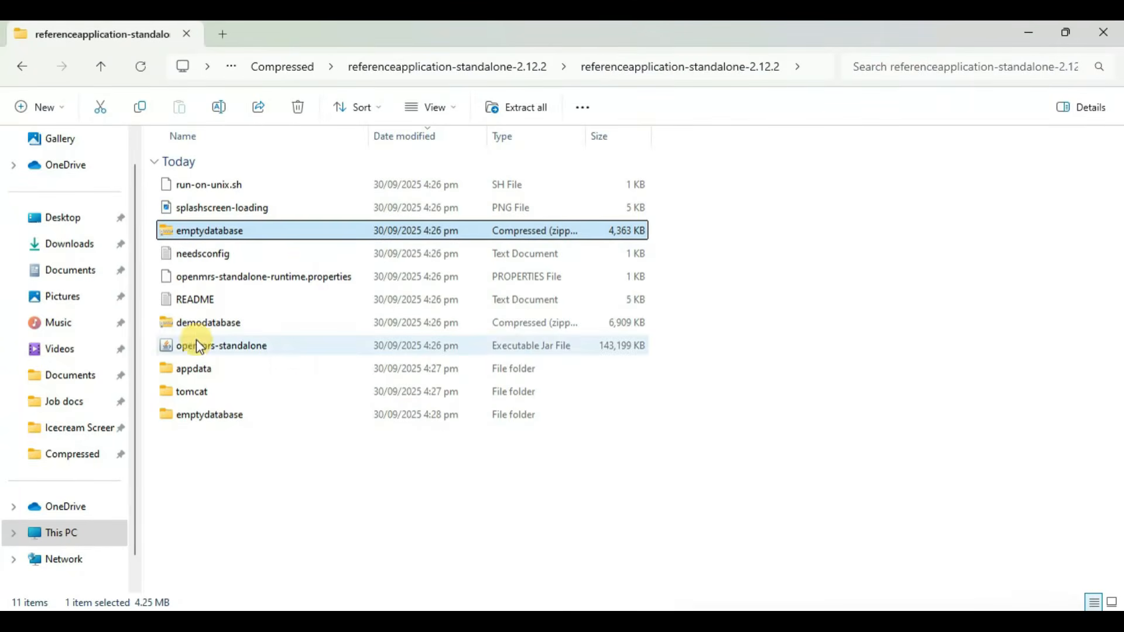
Step: Extract the demodatabase archive to its default destination, close the window of extracted files and refresh the folder
left_click(207, 328)
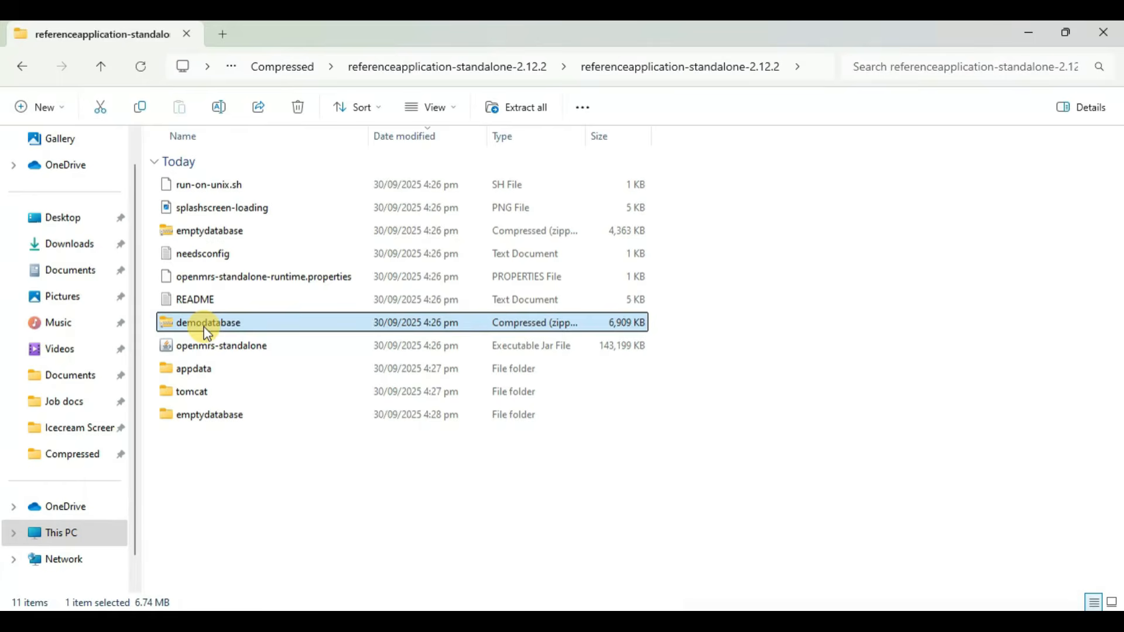
right_click(208, 333)
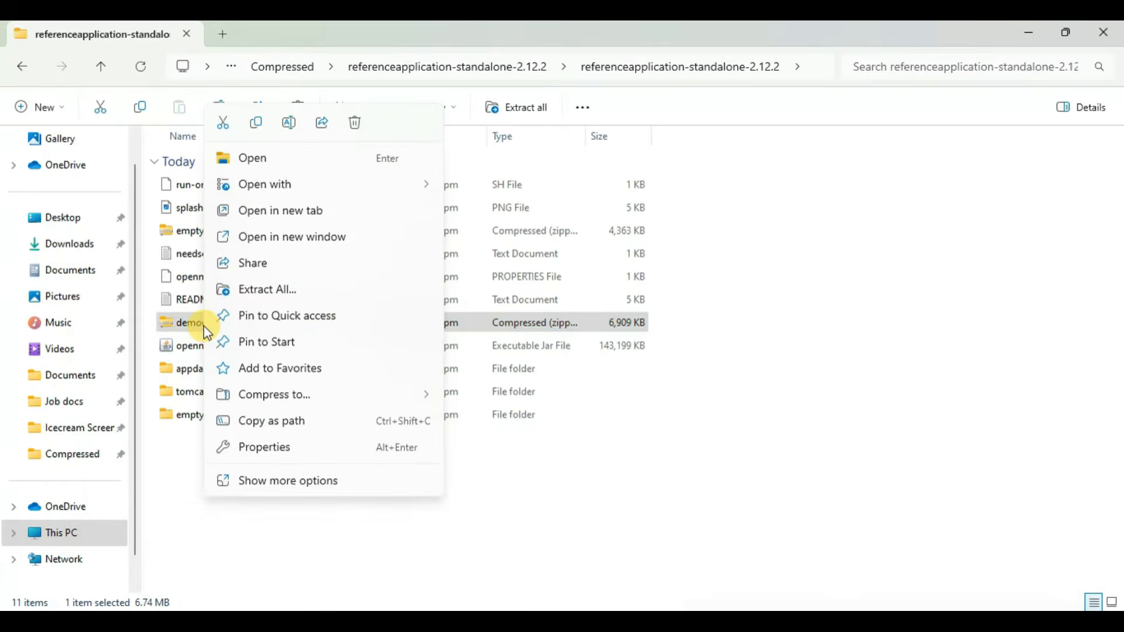
left_click(277, 291)
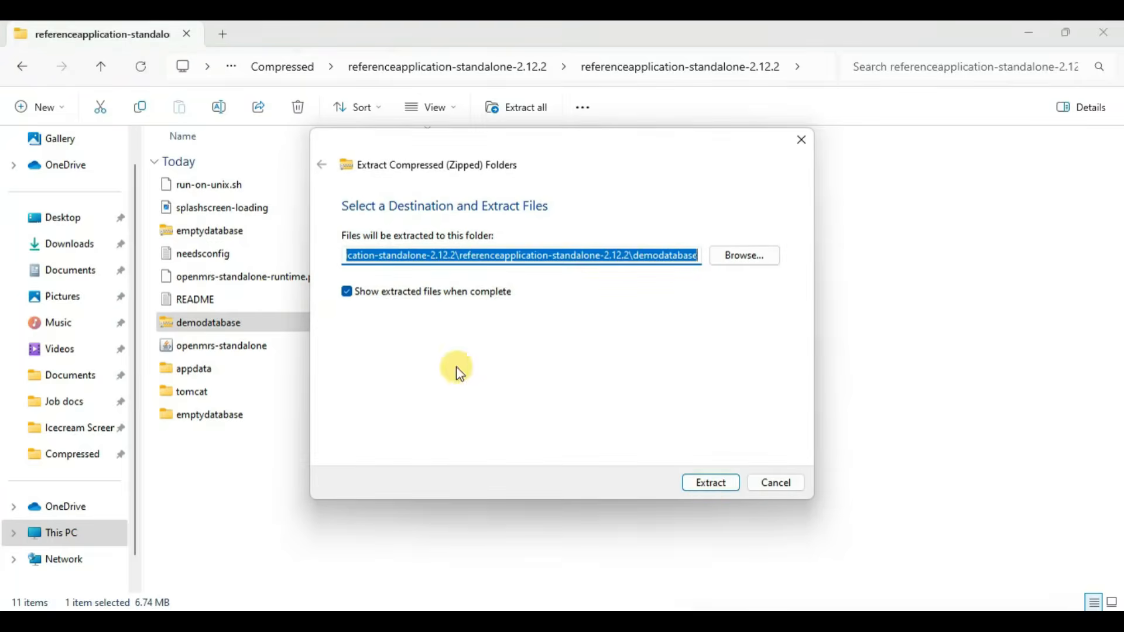
left_click(705, 481)
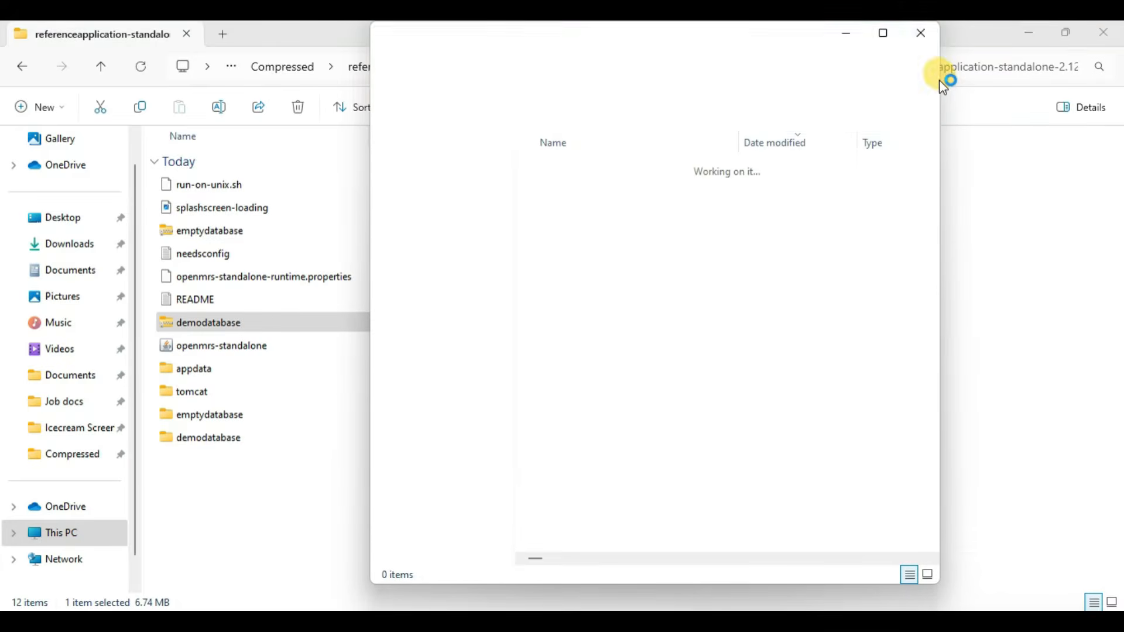
left_click(924, 35)
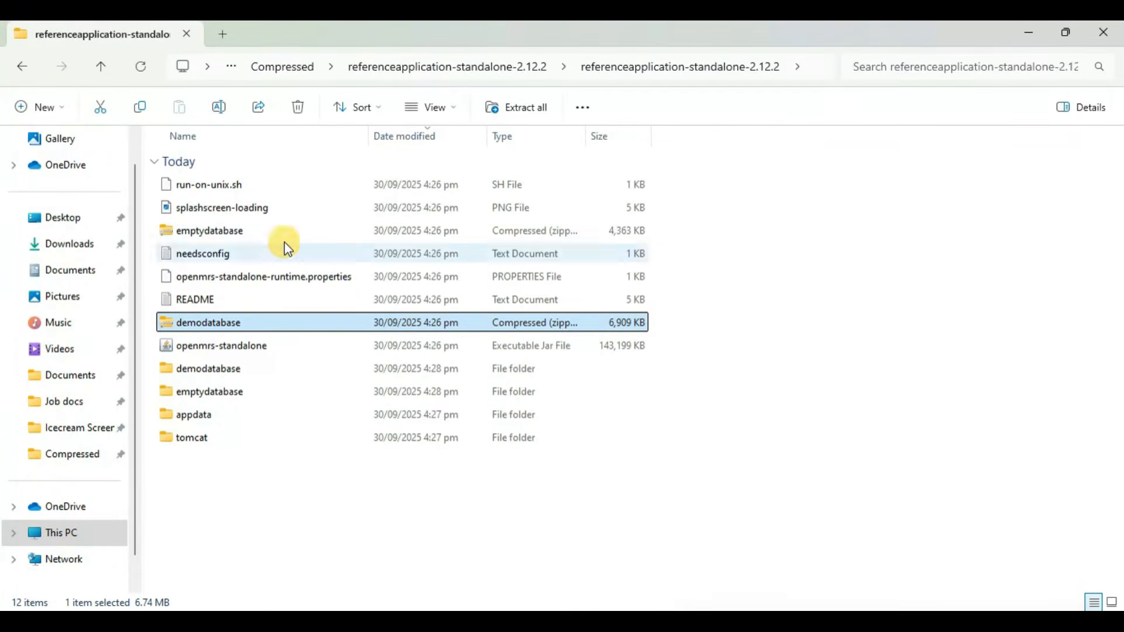
left_click(141, 68)
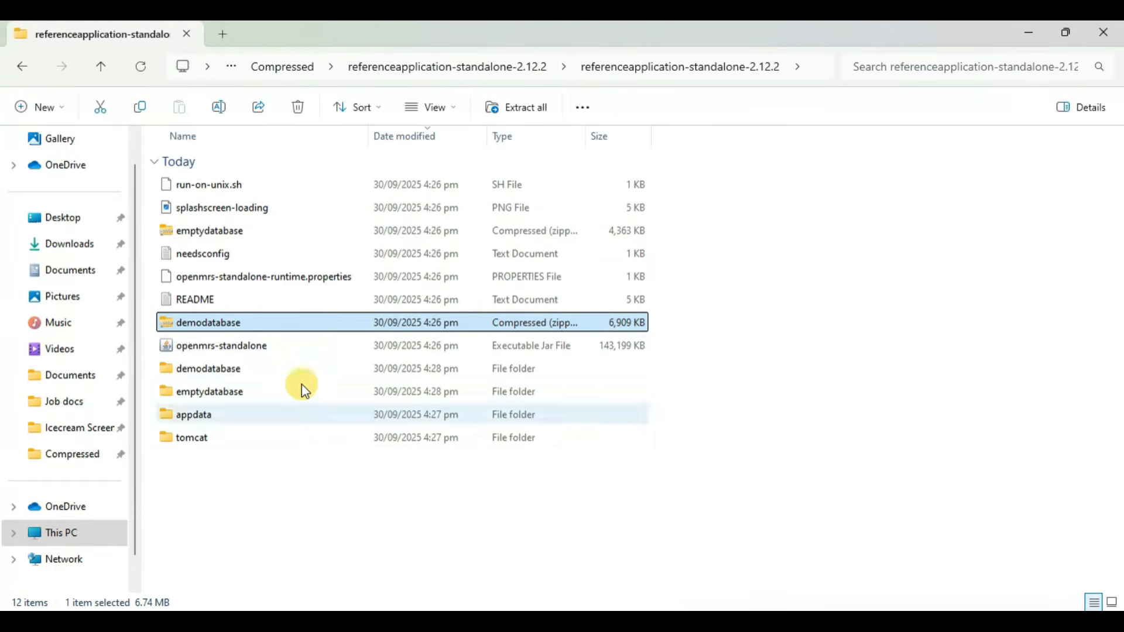
Step: Launch the openmrs-standalone JAR from the extracted folder and close the File Explorer window
left_click(233, 349)
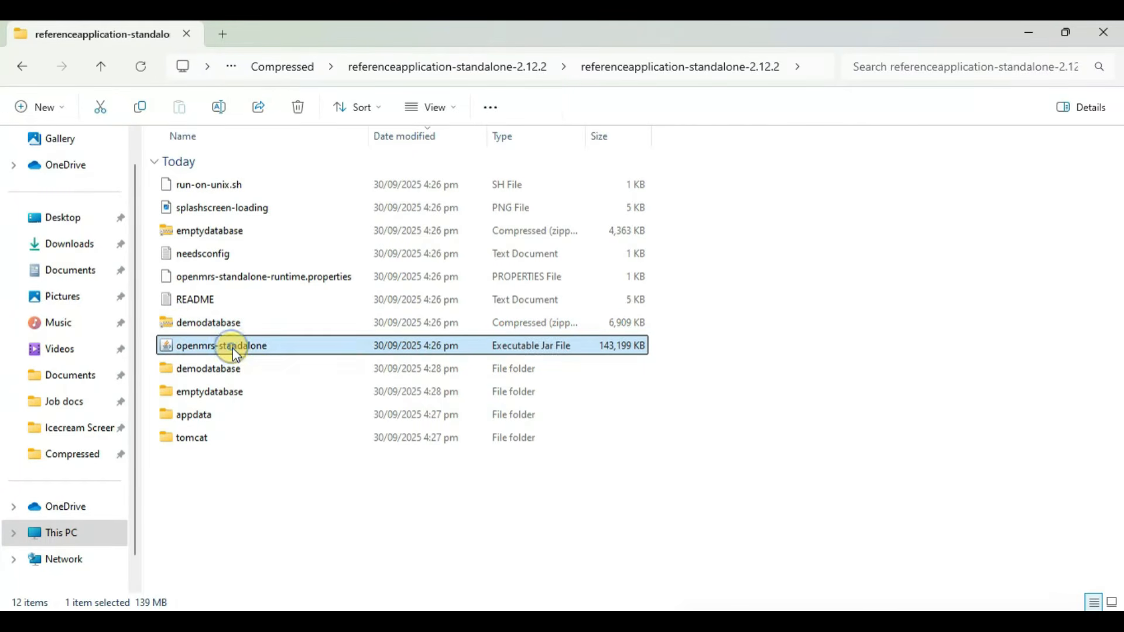
right_click(234, 351)
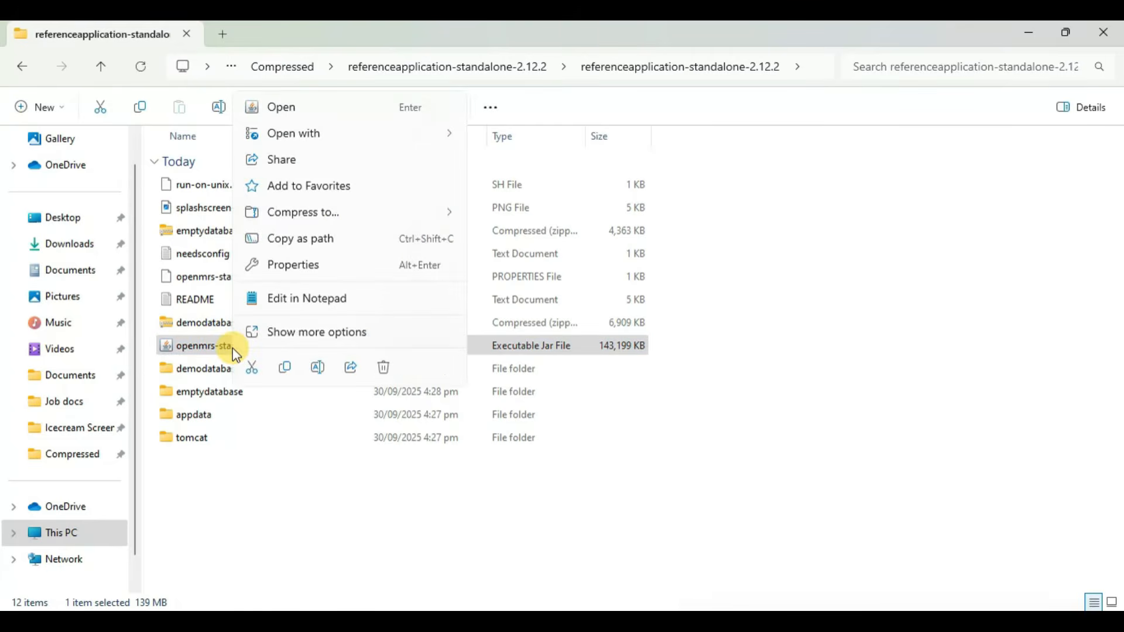
left_click(281, 106)
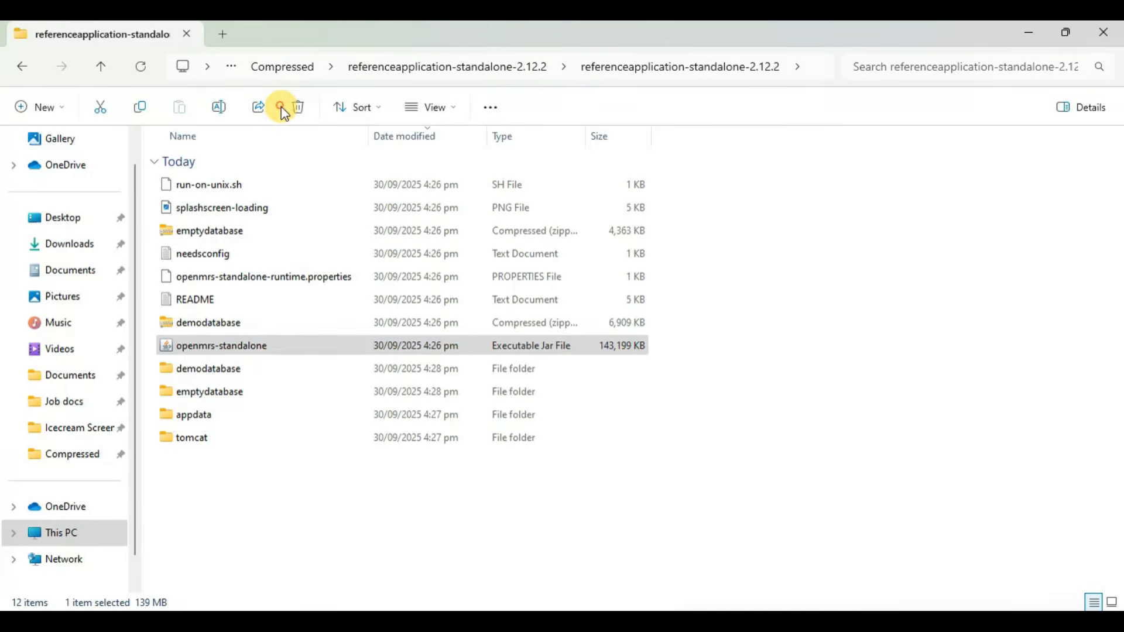
left_click(1102, 33)
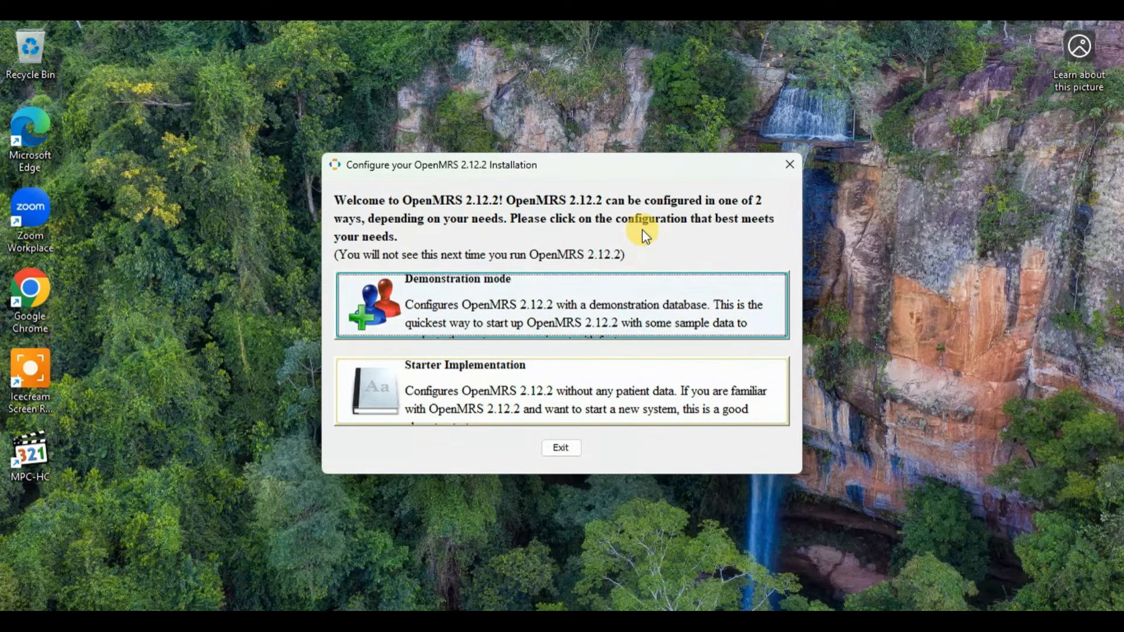
Step: Configure the OpenMRS 2.12.2 installation in Demonstration mode and review the startup log while the server starts
left_click(454, 304)
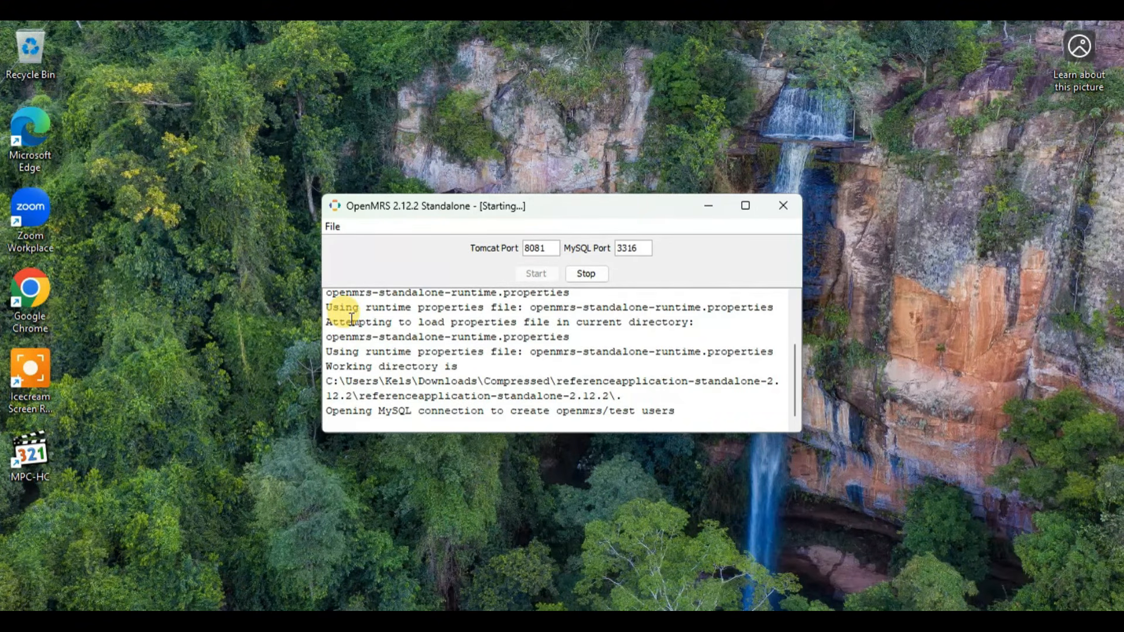
scroll(420, 339, "up", 2)
scroll(421, 340, "up", 3)
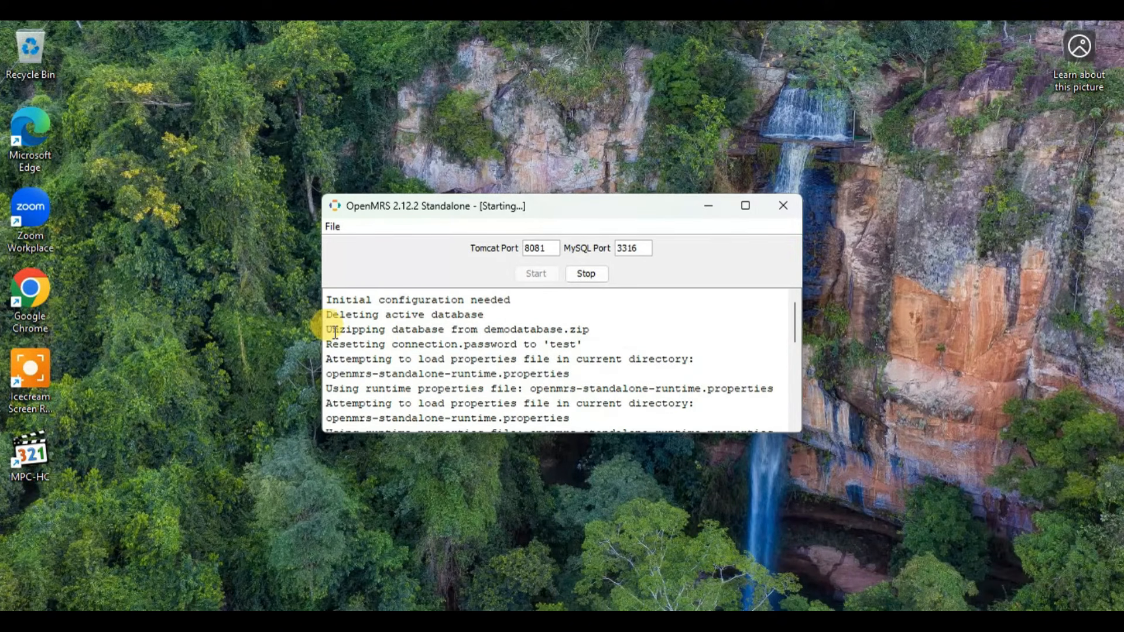
scroll(413, 332, "up", 5)
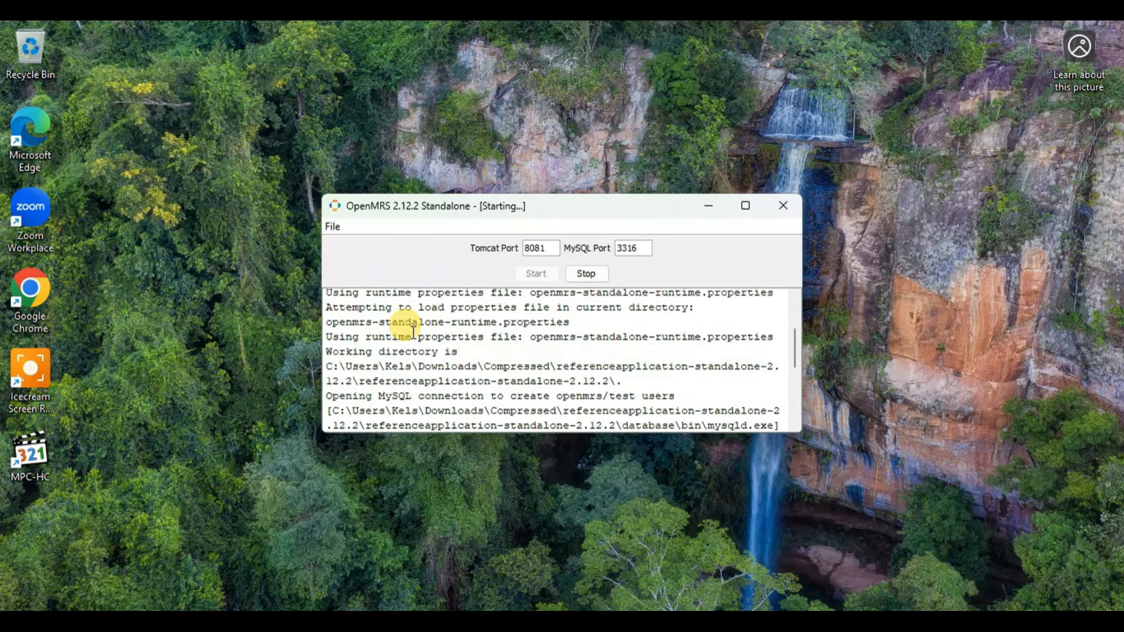
scroll(414, 332, "up", 1)
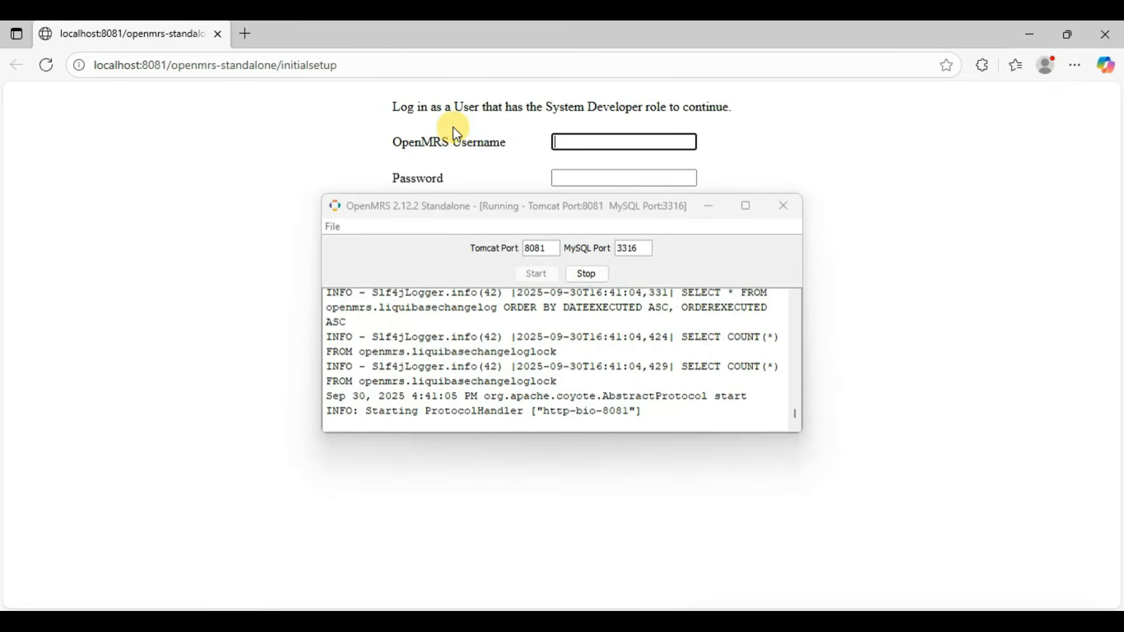
Step: Minimize the standalone server window and sign in to the initial setup page with username admin and the account password
left_click(707, 208)
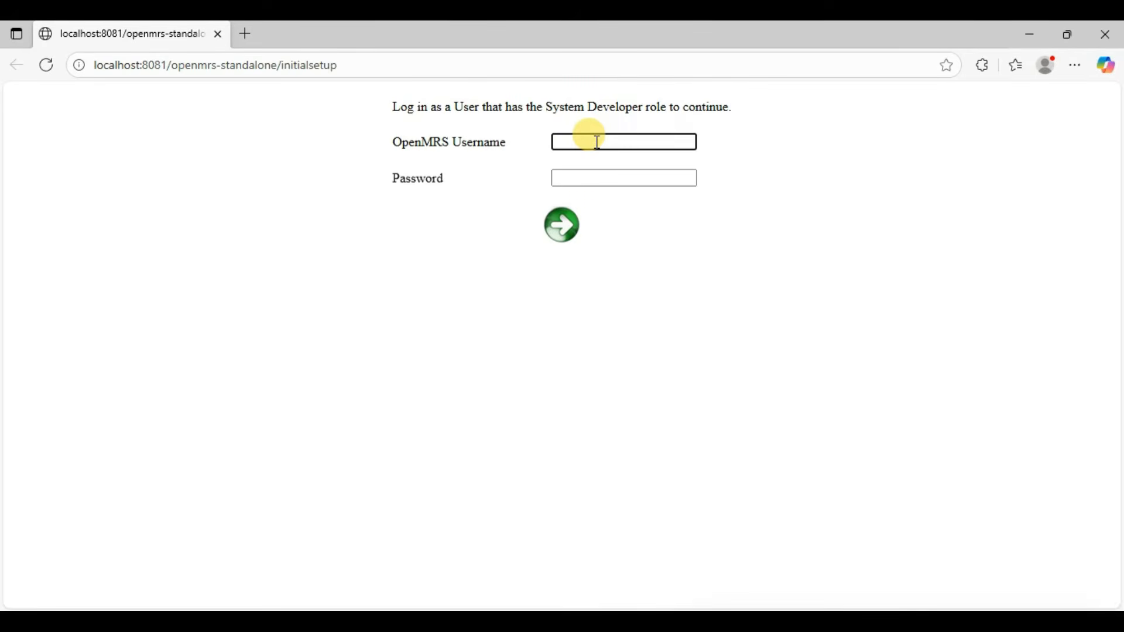
type("admin")
left_click(597, 190)
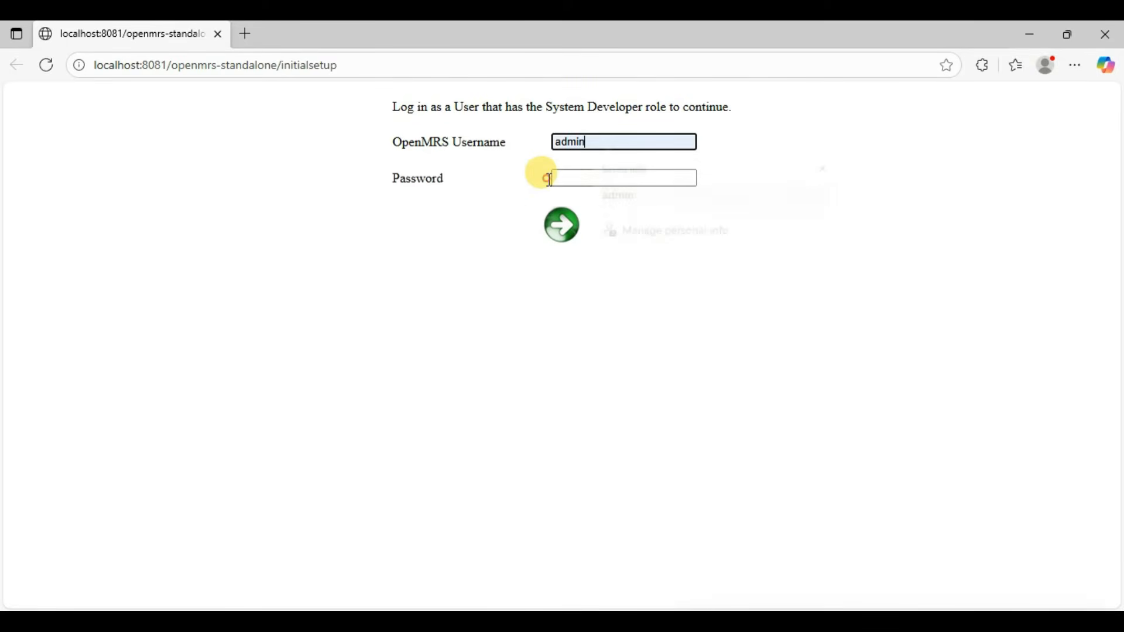
left_click(558, 178)
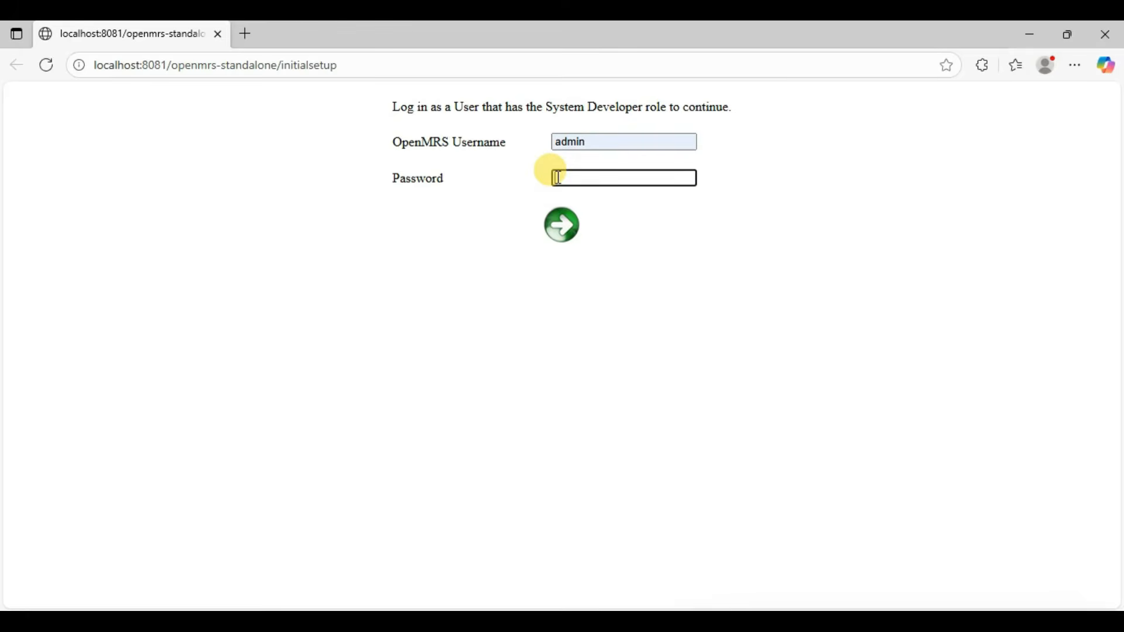
type("•••••••")
key("ctrl+a")
key("BackSpace")
type("•••••••")
key("Return")
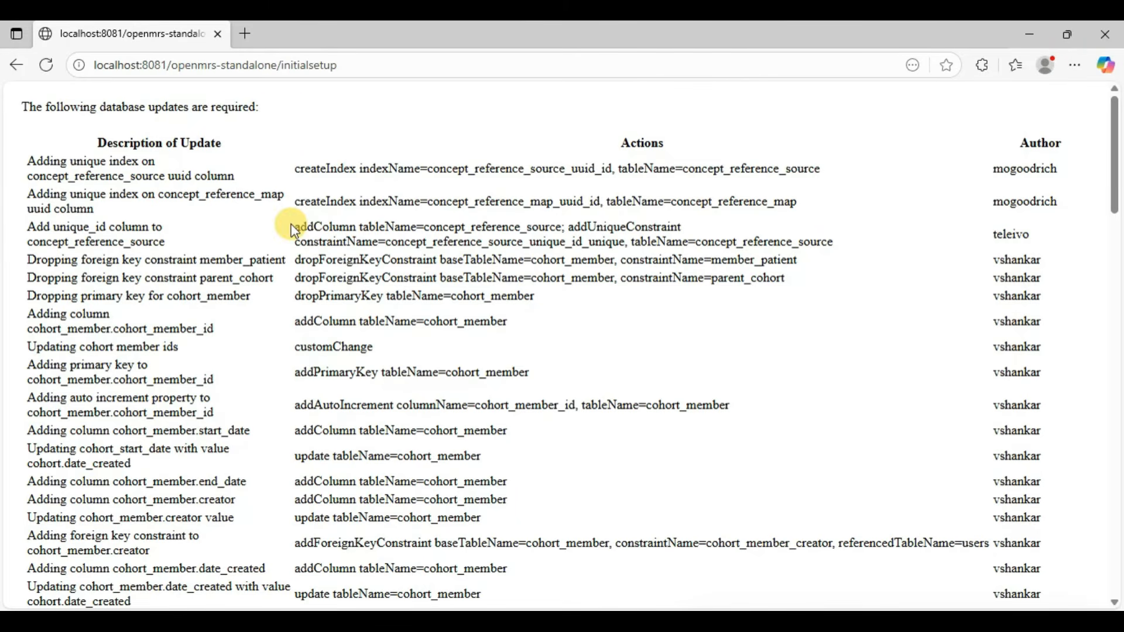
Step: Review the list of required database updates through to its end and start executing them
scroll(293, 229, "down", 20)
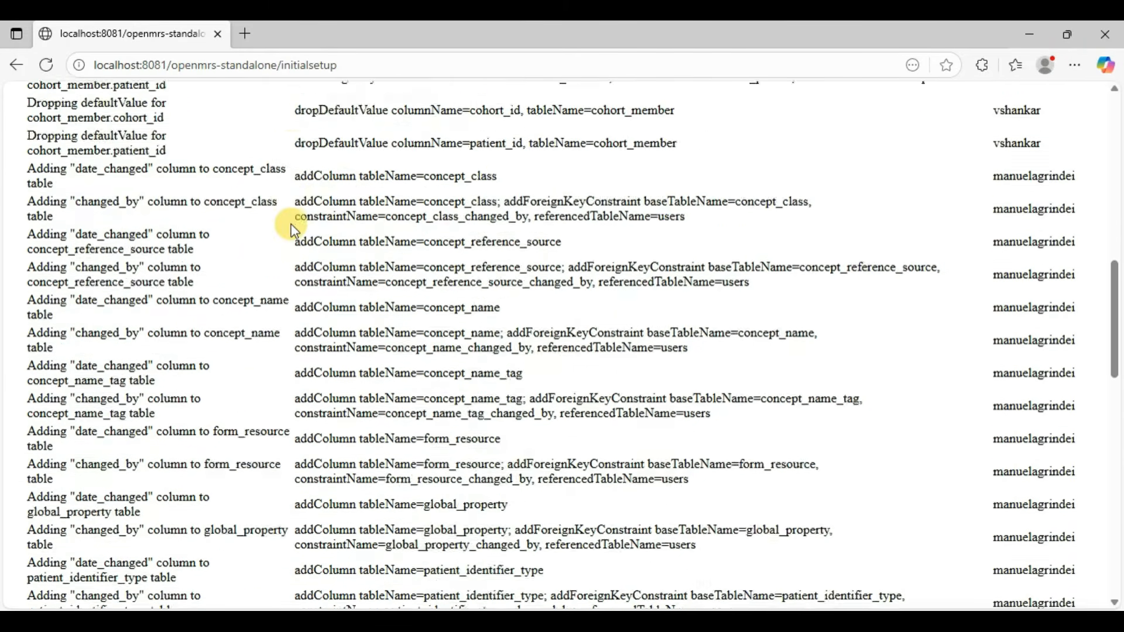
scroll(293, 230, "down", 20)
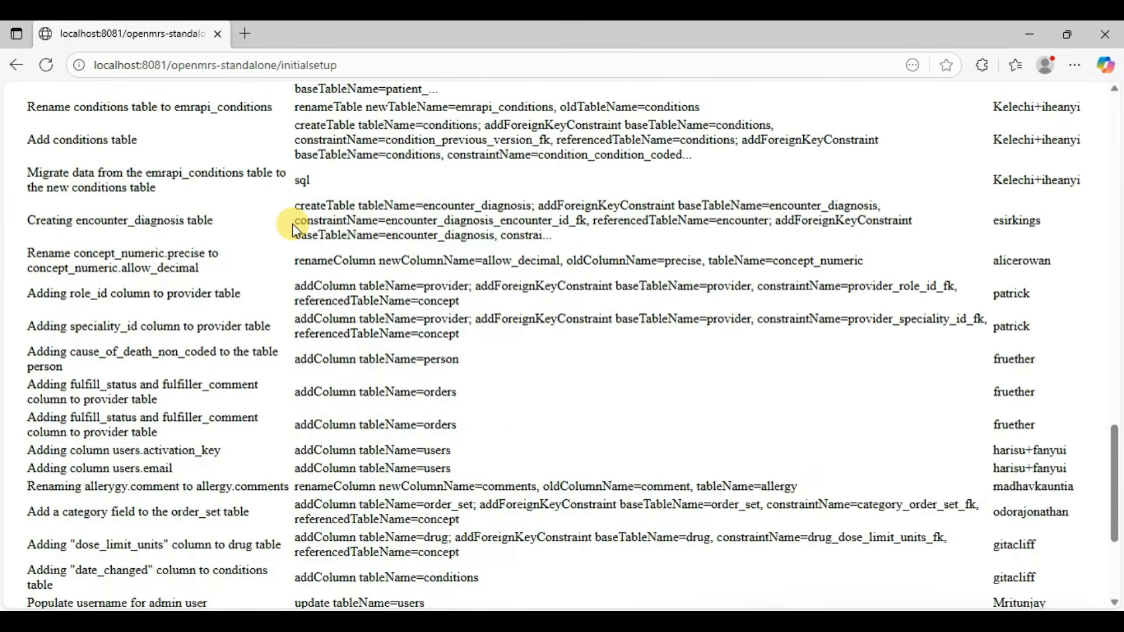
scroll(293, 229, "down", 4)
left_click(555, 520)
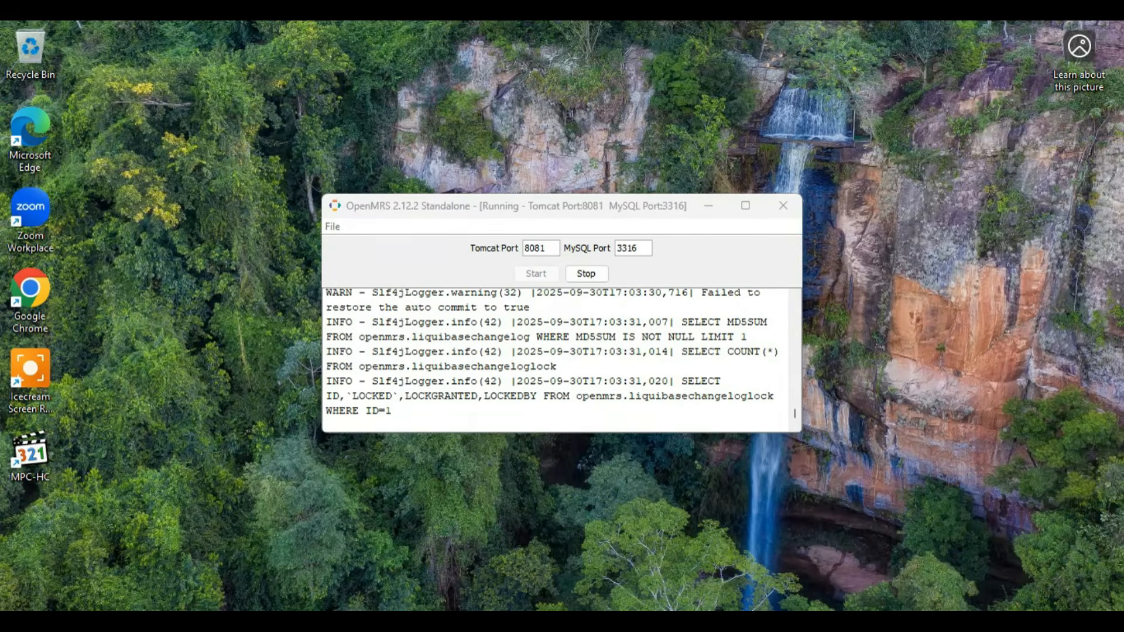
Step: Check the database update page in the browser and the openmrs-standalone file in the extracted folder
left_click(564, 605)
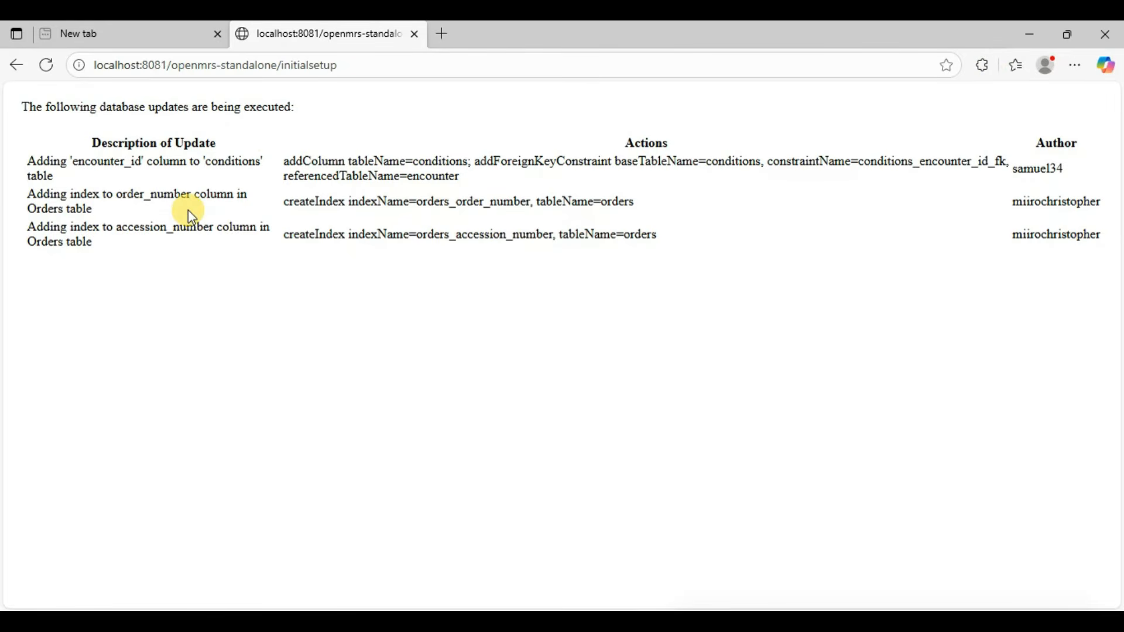
left_click(1029, 35)
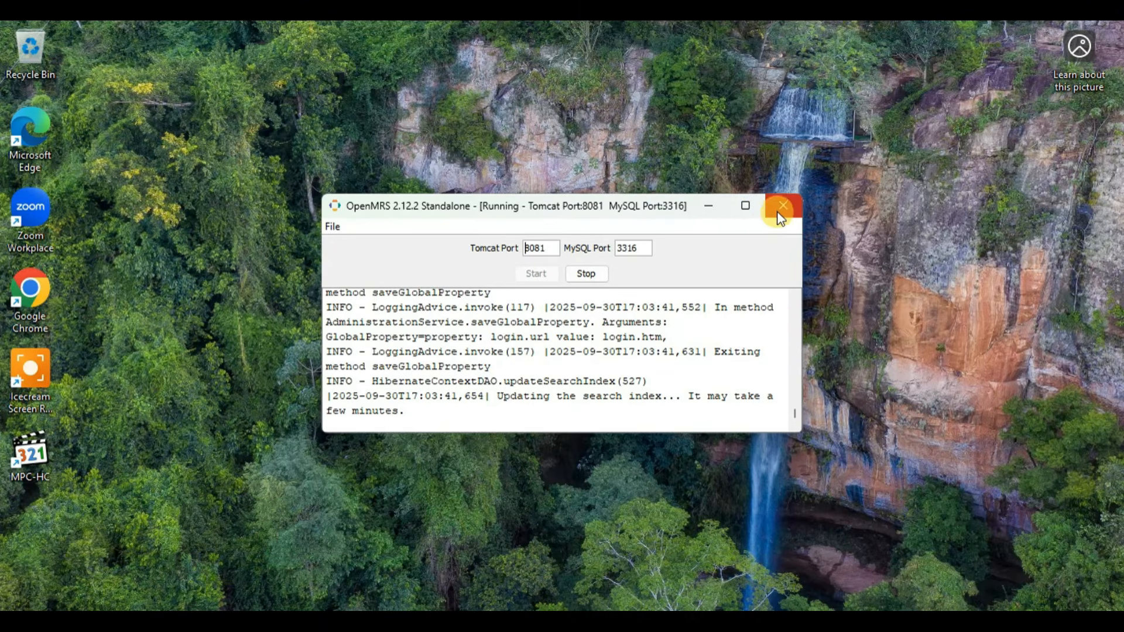
left_click(459, 622)
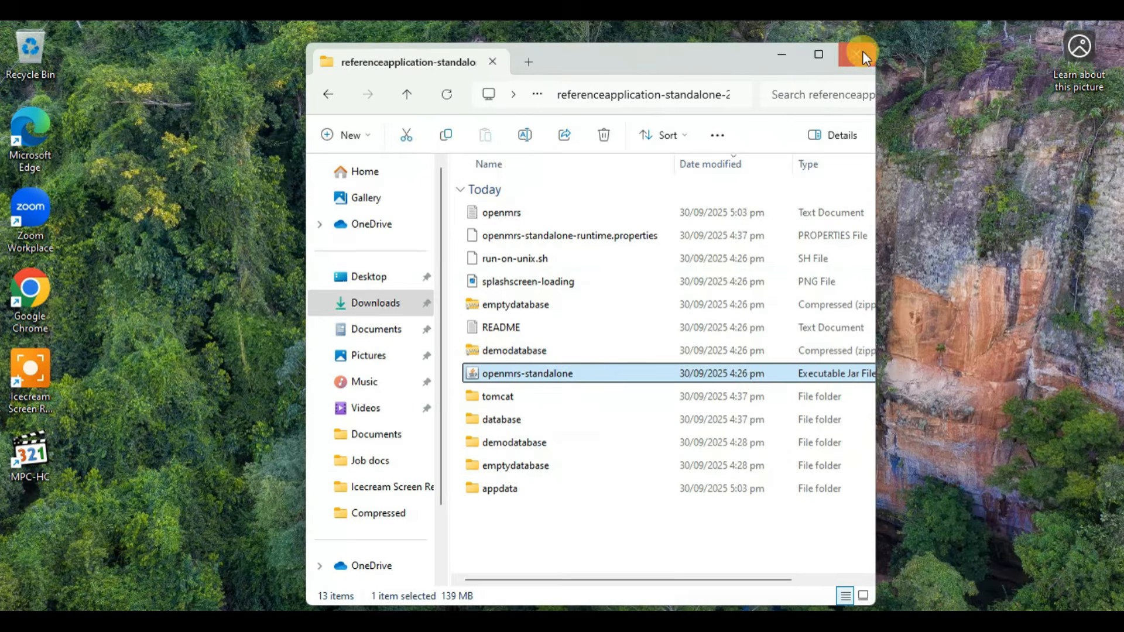
left_click(822, 66)
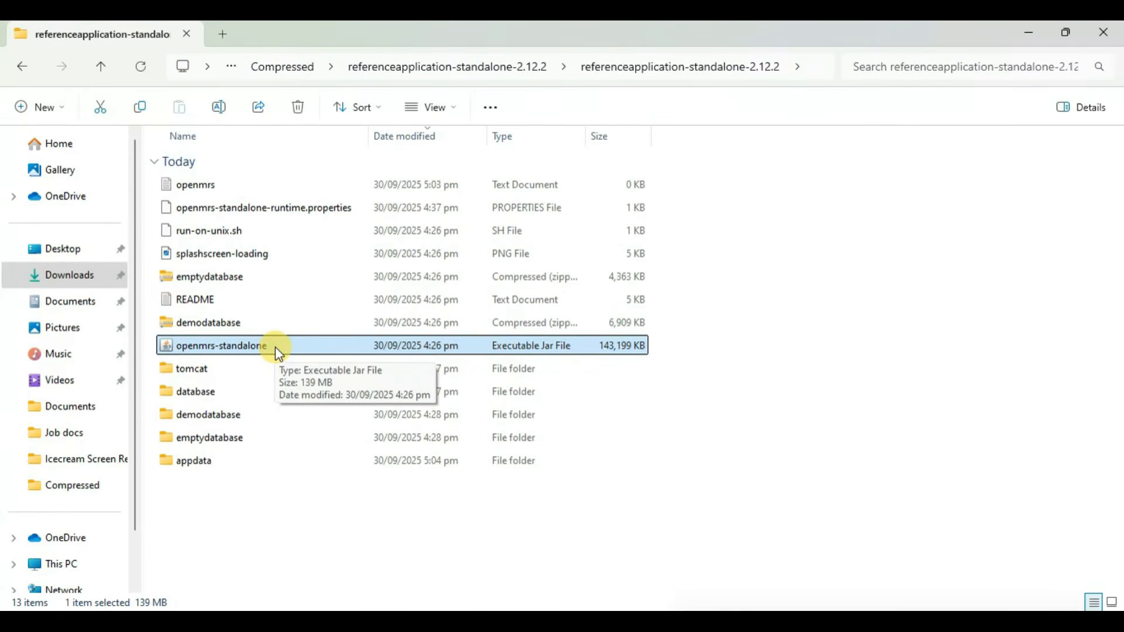
left_click(1031, 35)
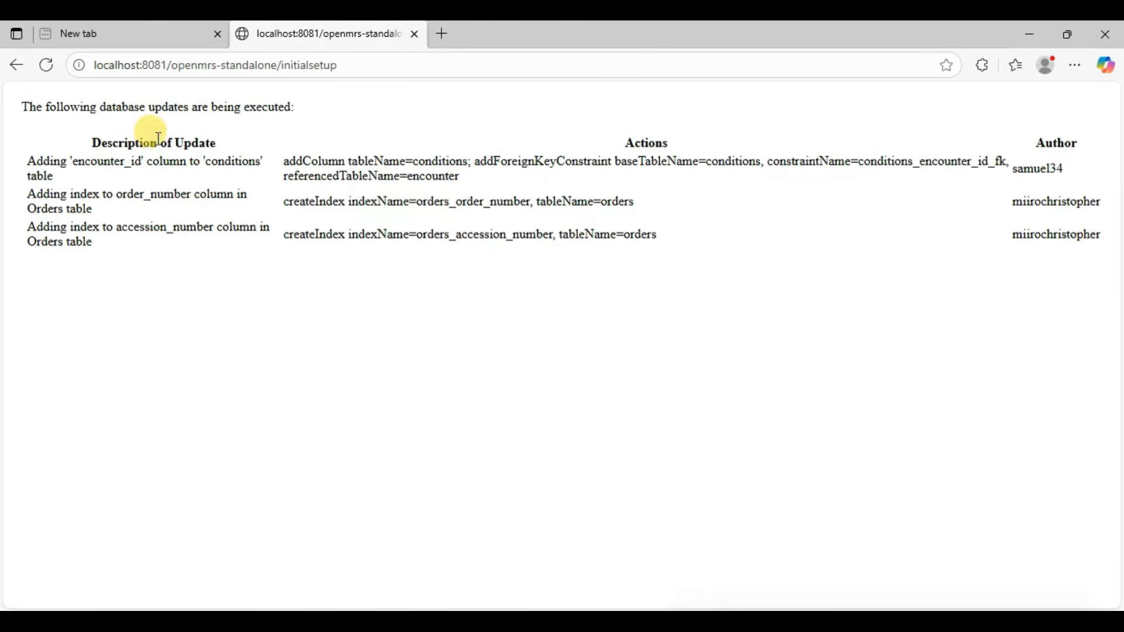
left_click(1033, 36)
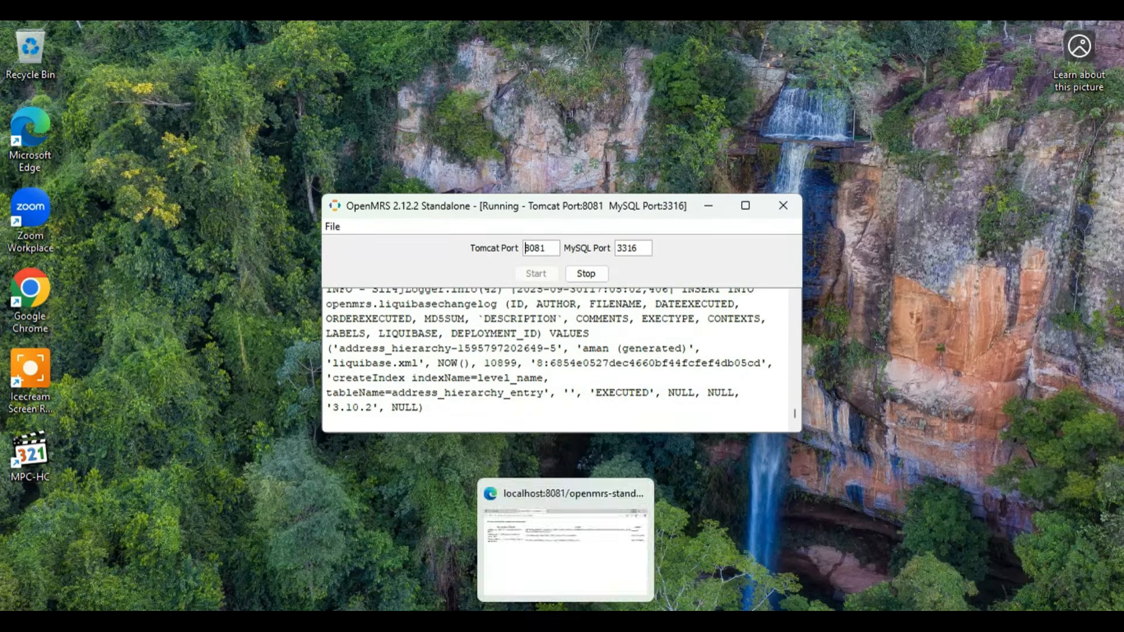
left_click(462, 527)
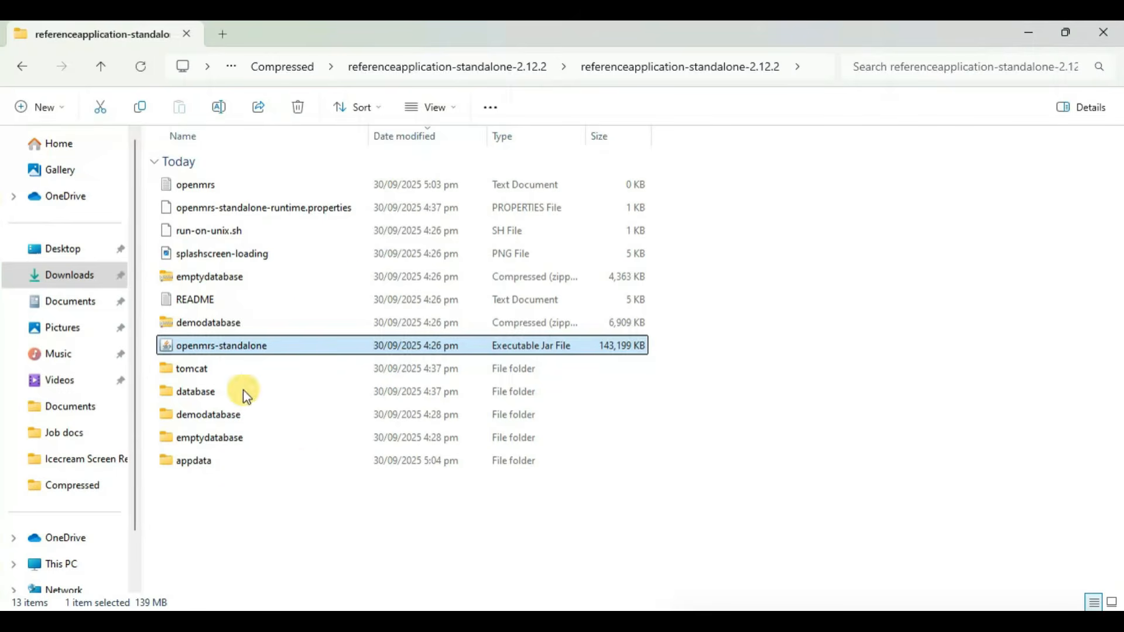
double_click(273, 349)
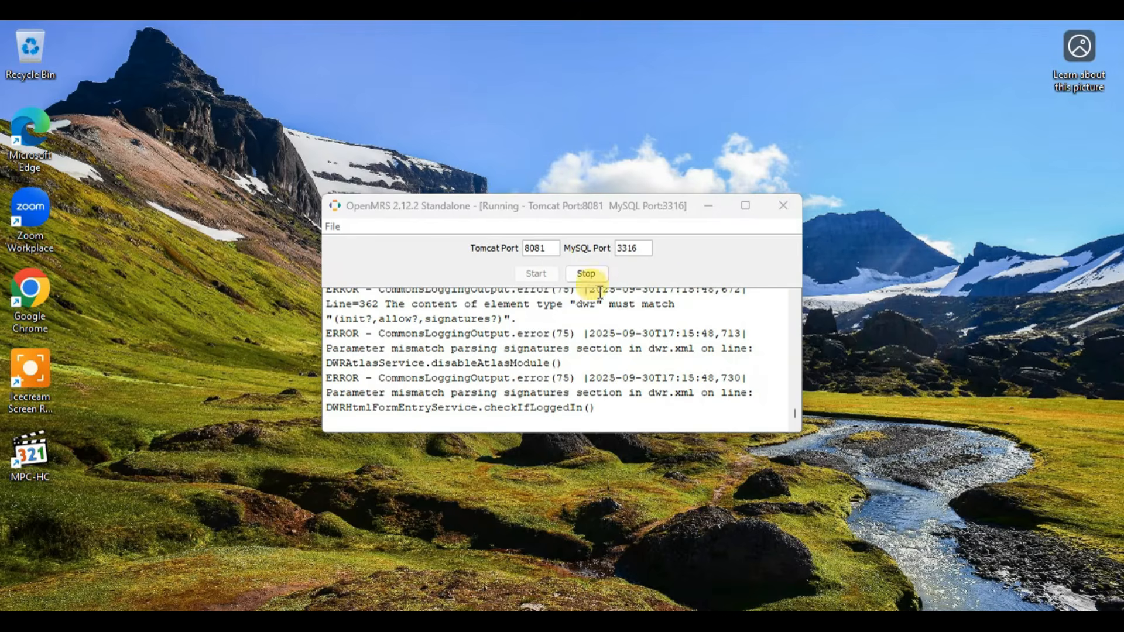
Step: Exit the running OpenMRS standalone, agreeing to stop its server, and relaunch openmrs-standalone from the extracted folder
left_click(783, 210)
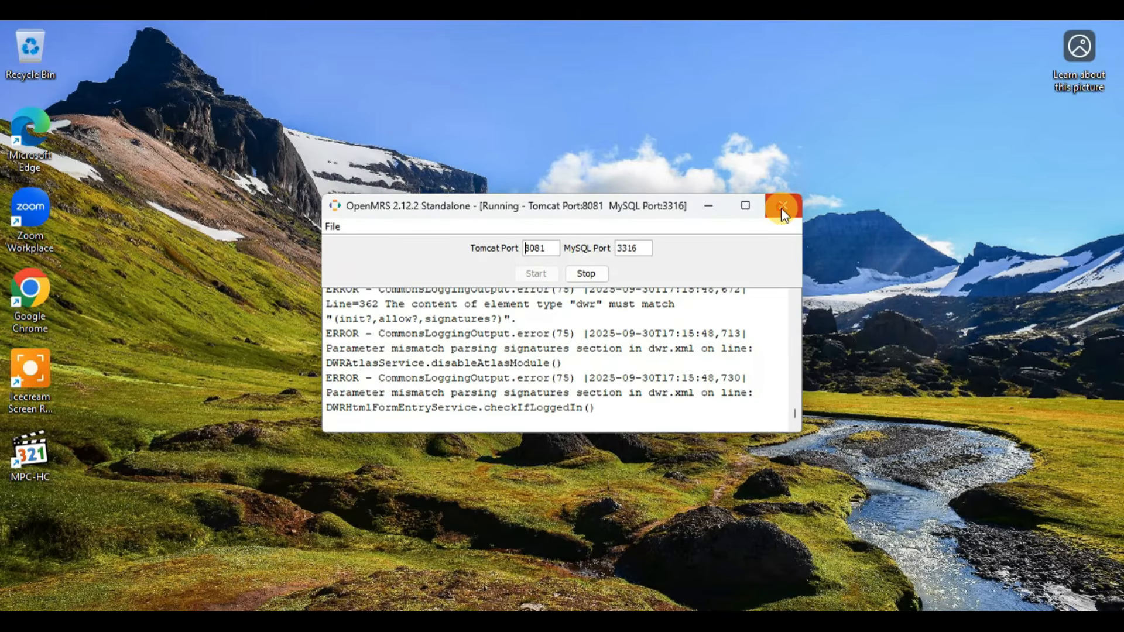
left_click(783, 207)
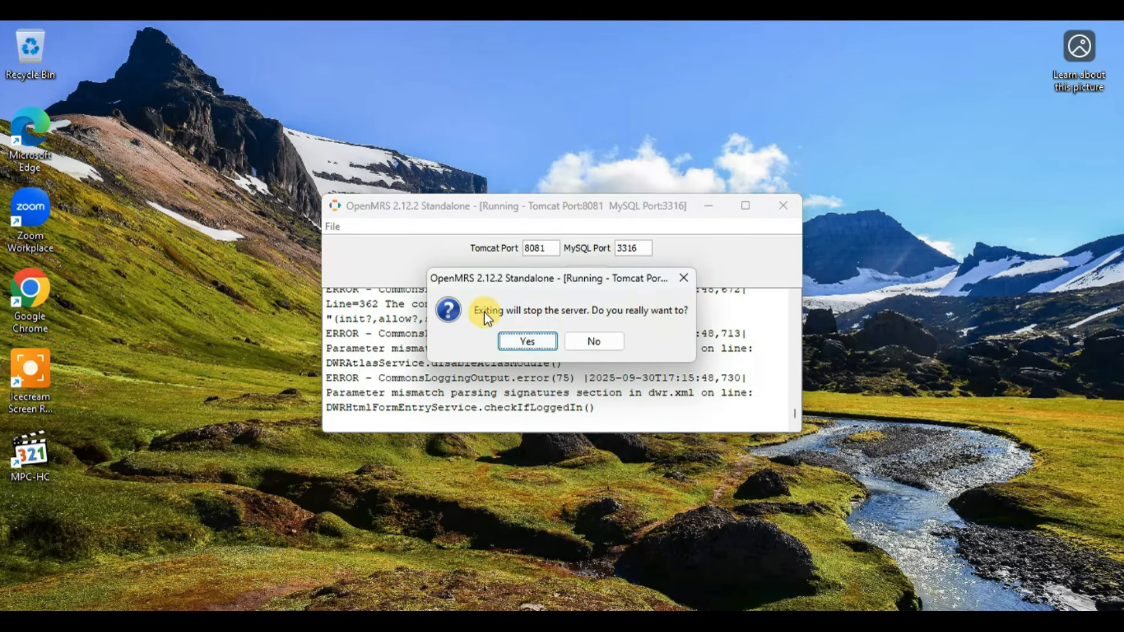
left_click(534, 341)
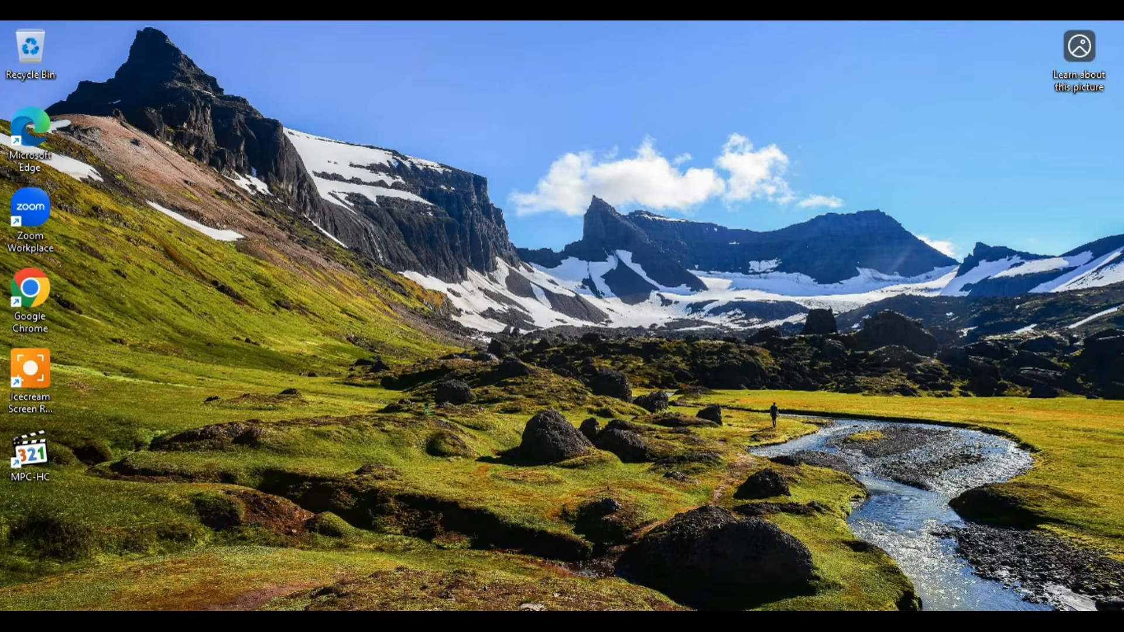
key("alt+Tab")
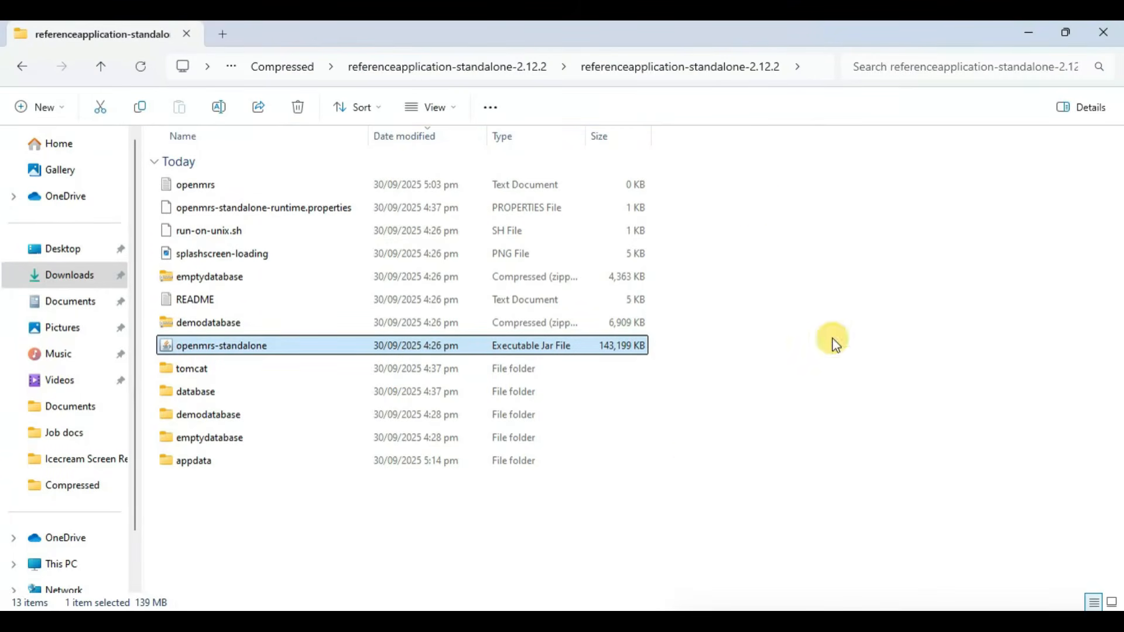
double_click(274, 350)
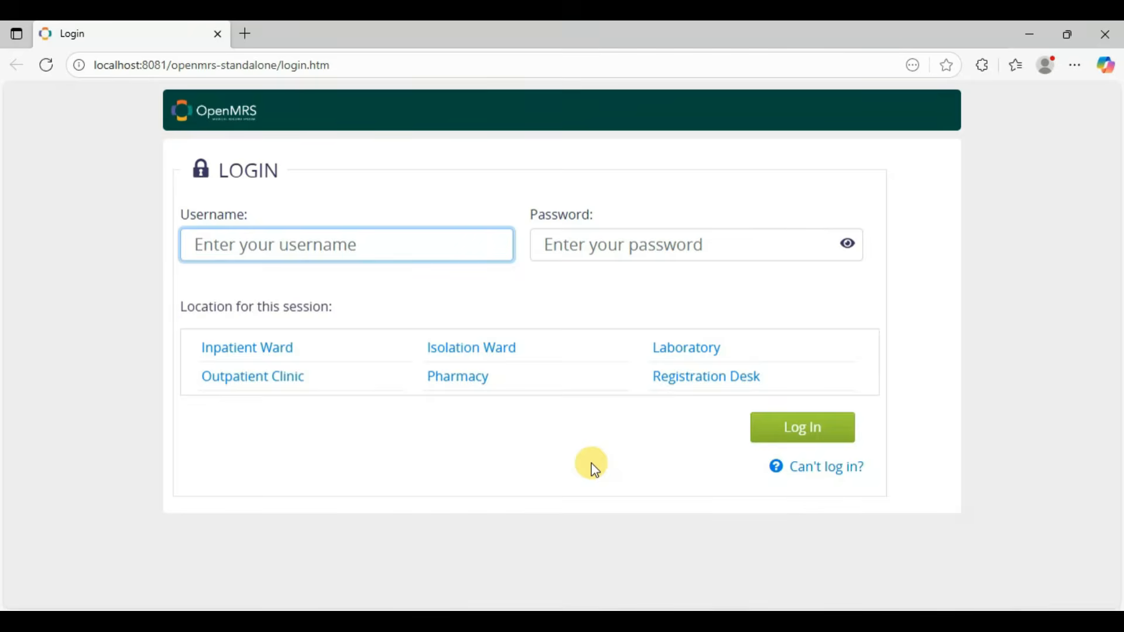
Step: Log in to OpenMRS as admin with the account password, choosing Inpatient Ward as the session location
type("admin")
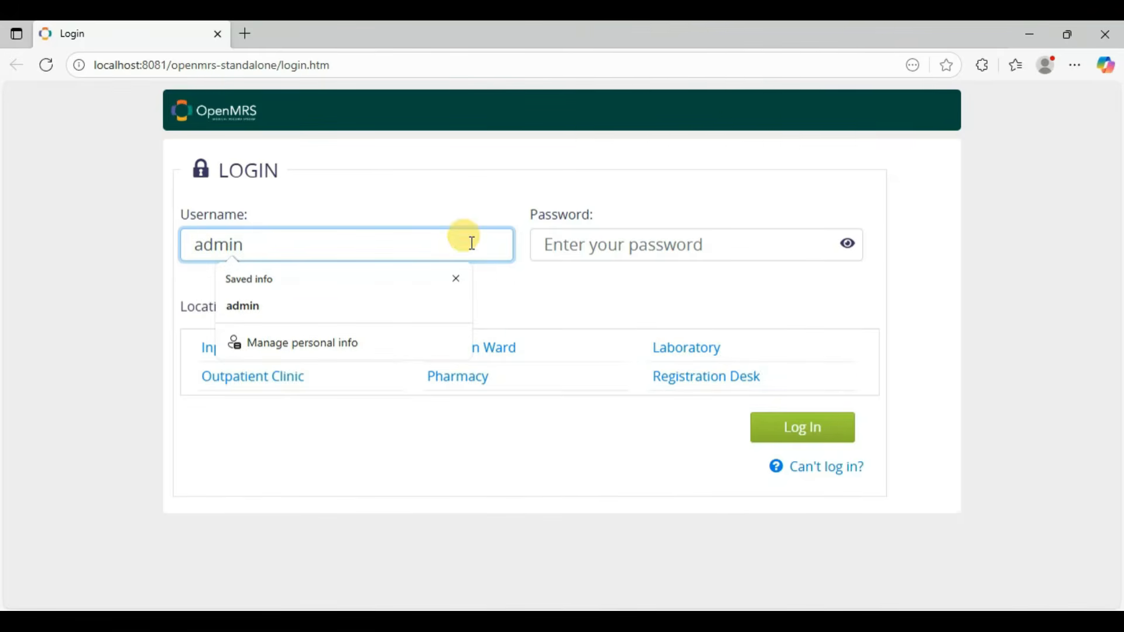
left_click(583, 245)
type("Admi")
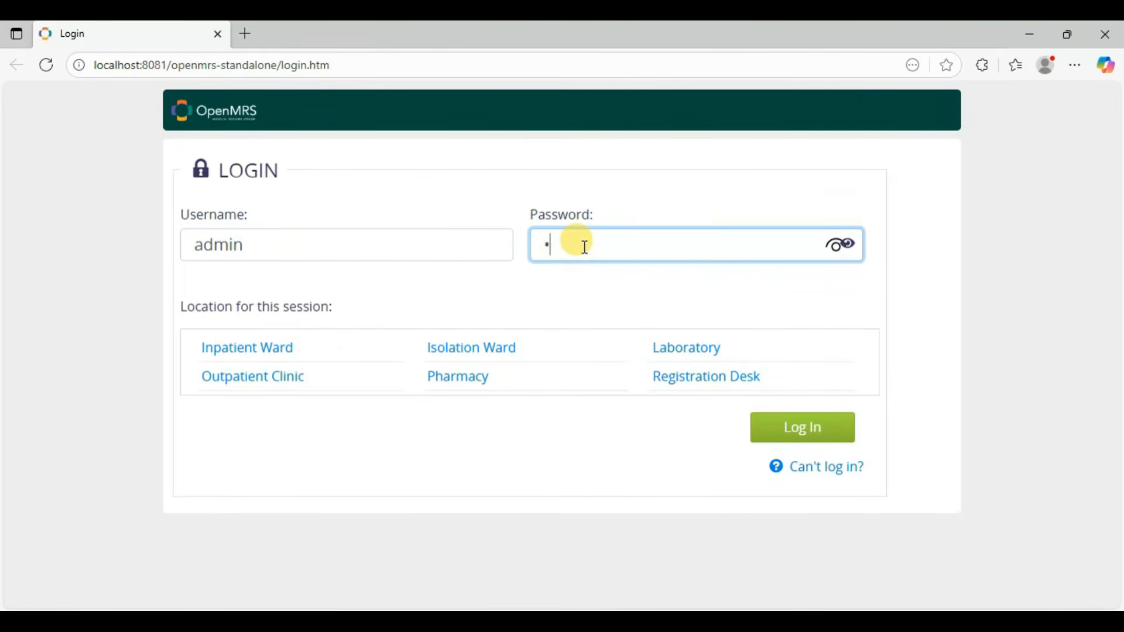
type("n")
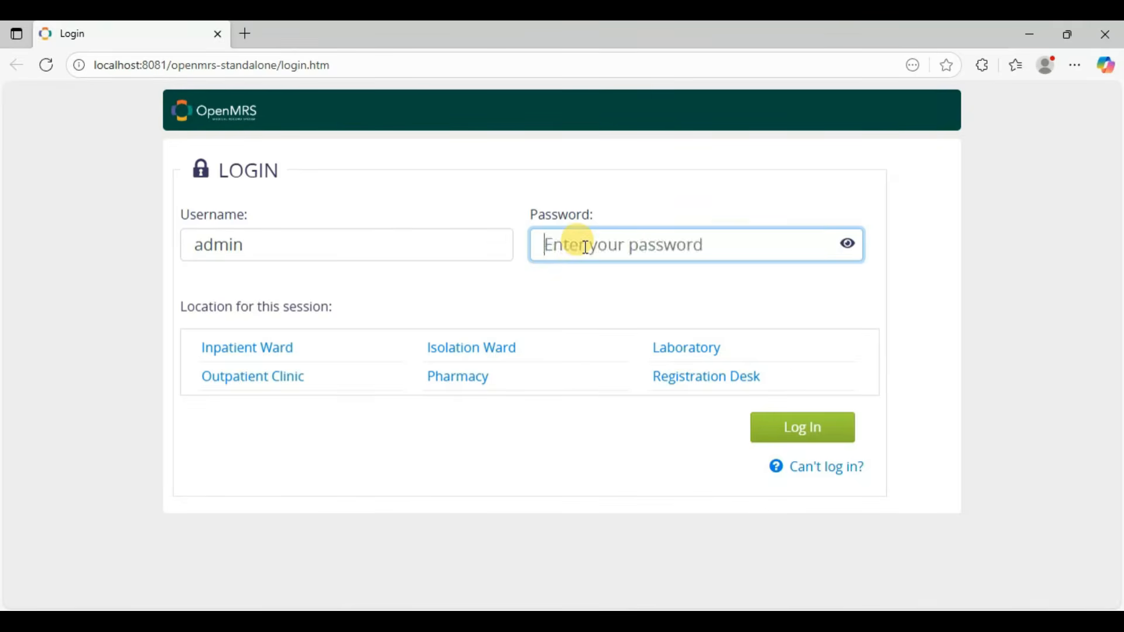
type("123")
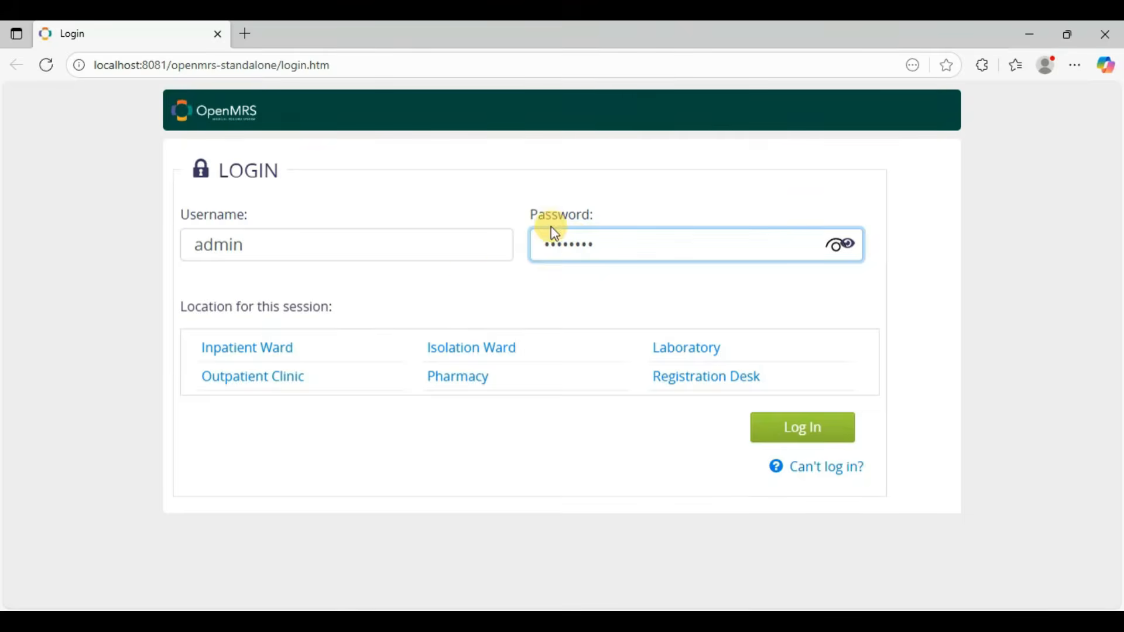
left_click(279, 351)
left_click(272, 360)
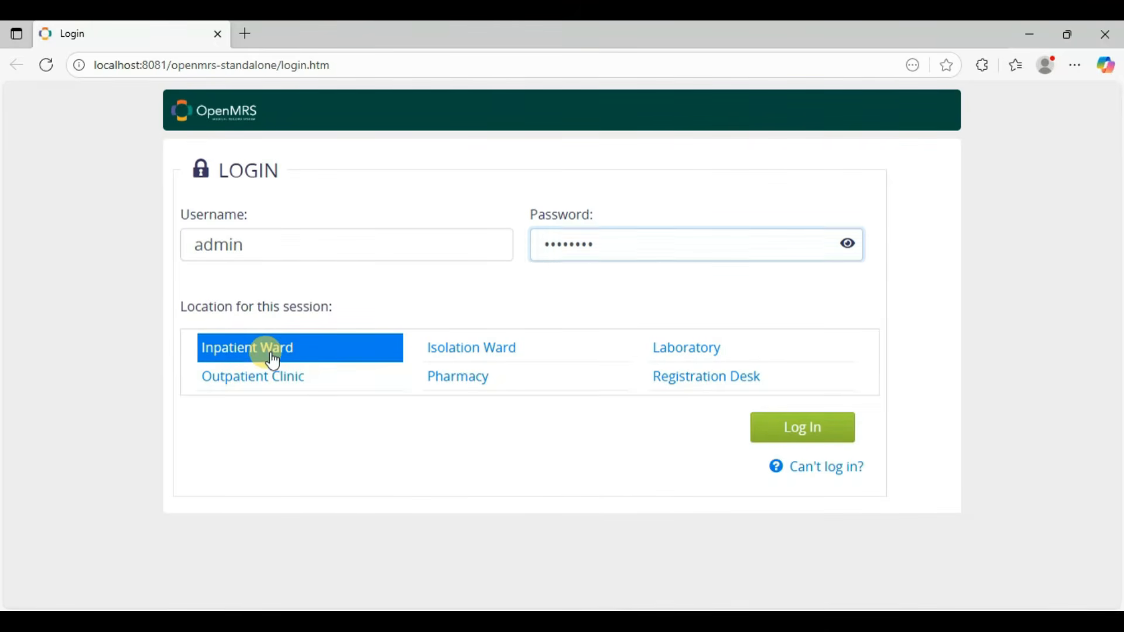
left_click(808, 431)
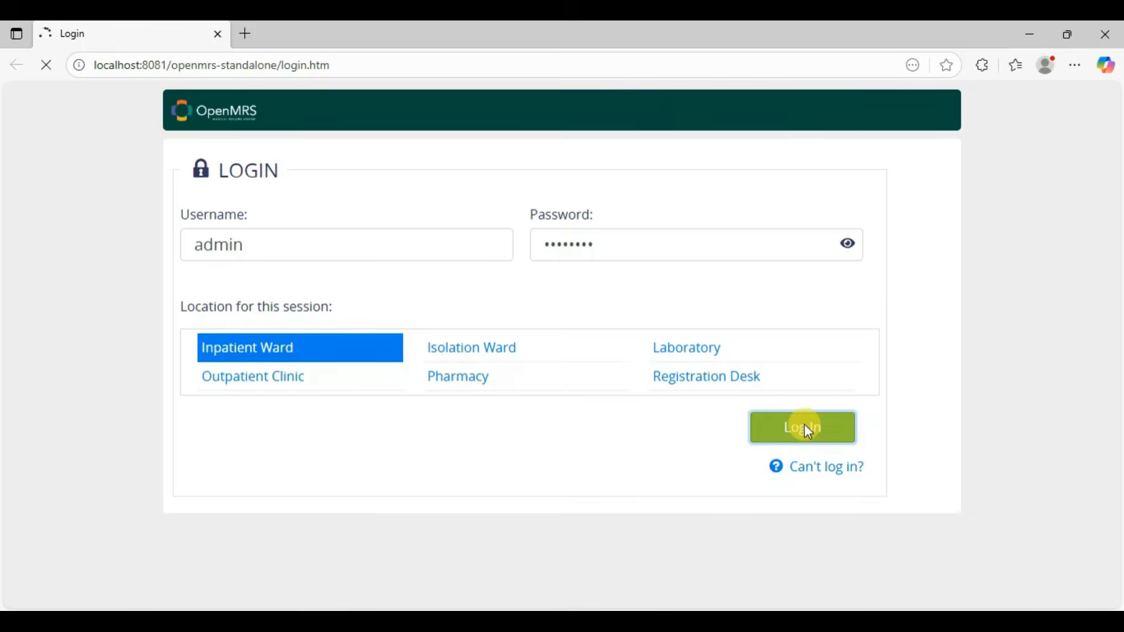